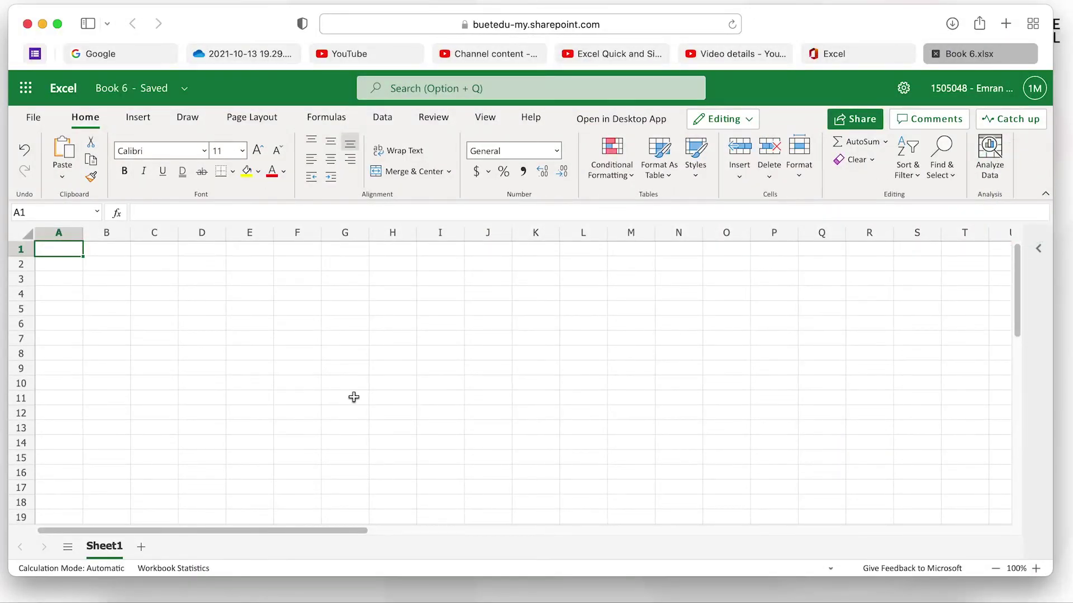
pyautogui.click(113, 295)
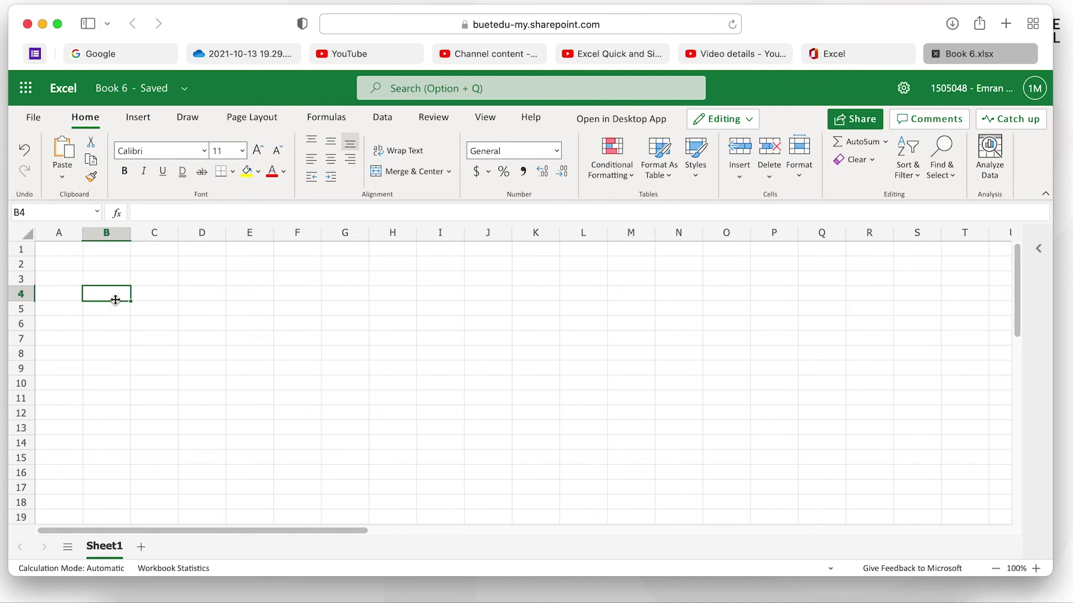
pyautogui.click(174, 319)
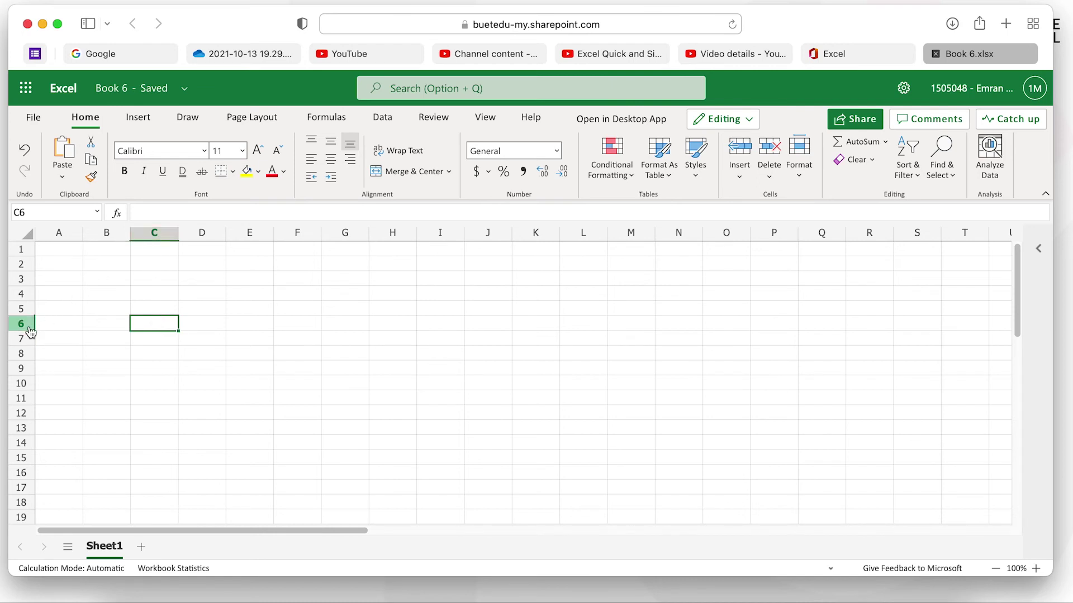
pyautogui.click(292, 352)
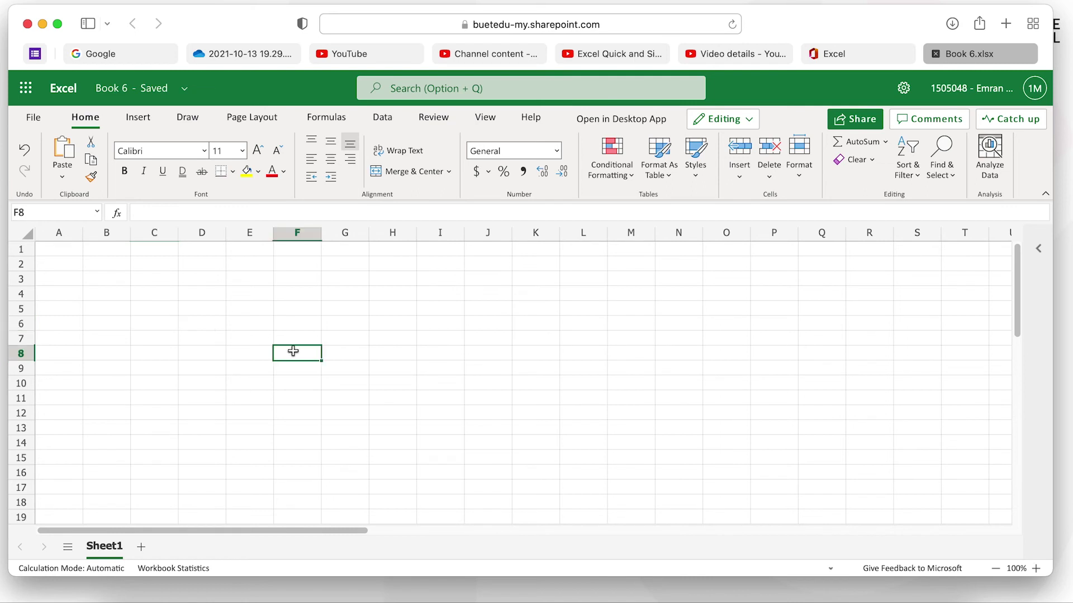
pyautogui.click(165, 288)
pyautogui.click(110, 394)
pyautogui.click(250, 410)
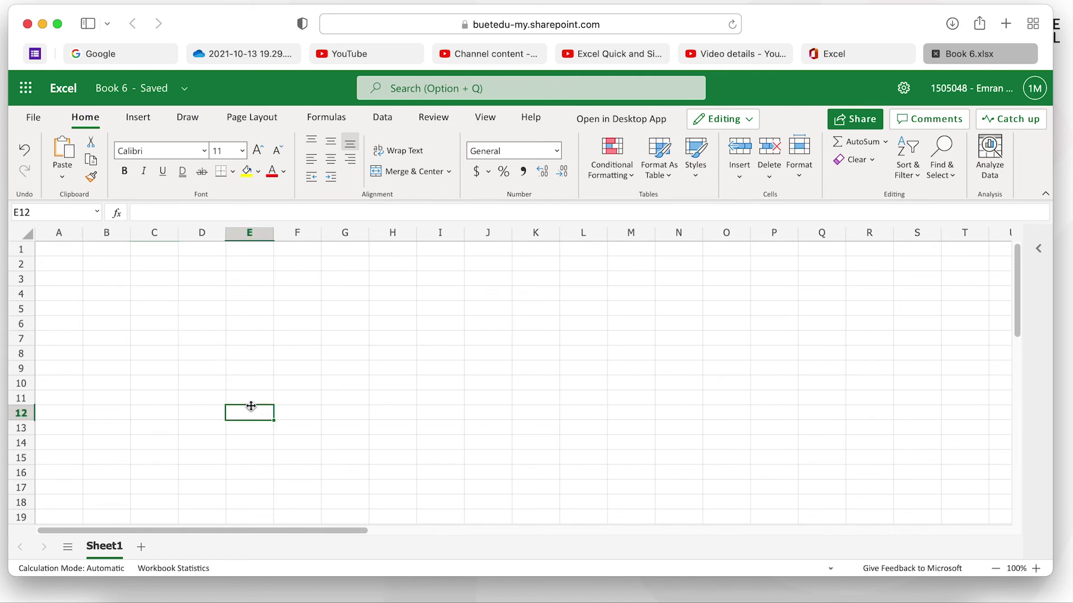
pyautogui.click(265, 326)
pyautogui.click(165, 296)
pyautogui.click(150, 276)
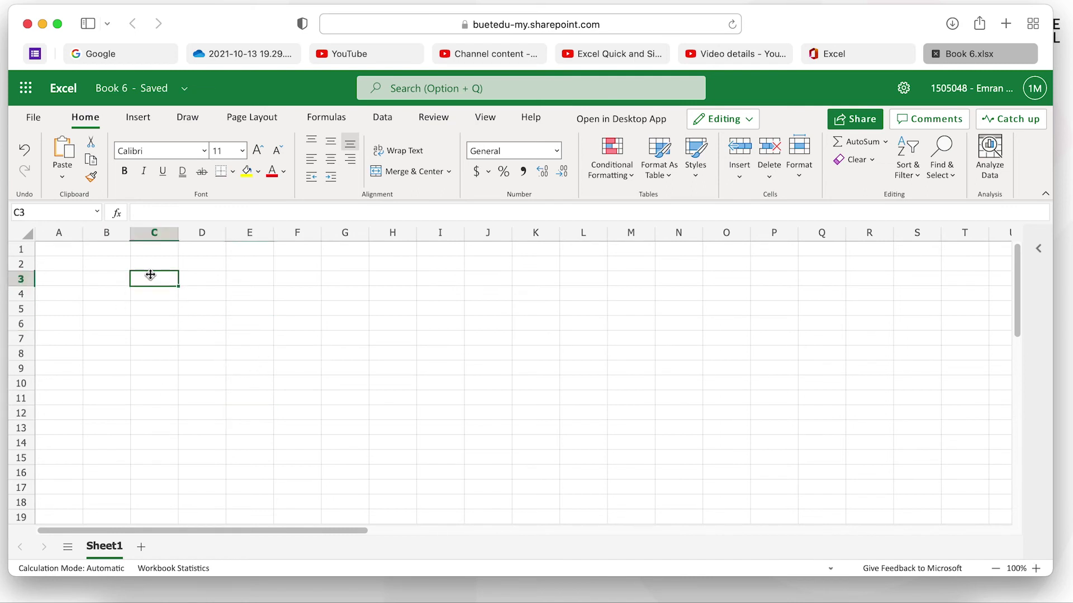
# Step: Enter the header Name in D2 and the two people's first names in D3 and D4
pyautogui.click(189, 266)
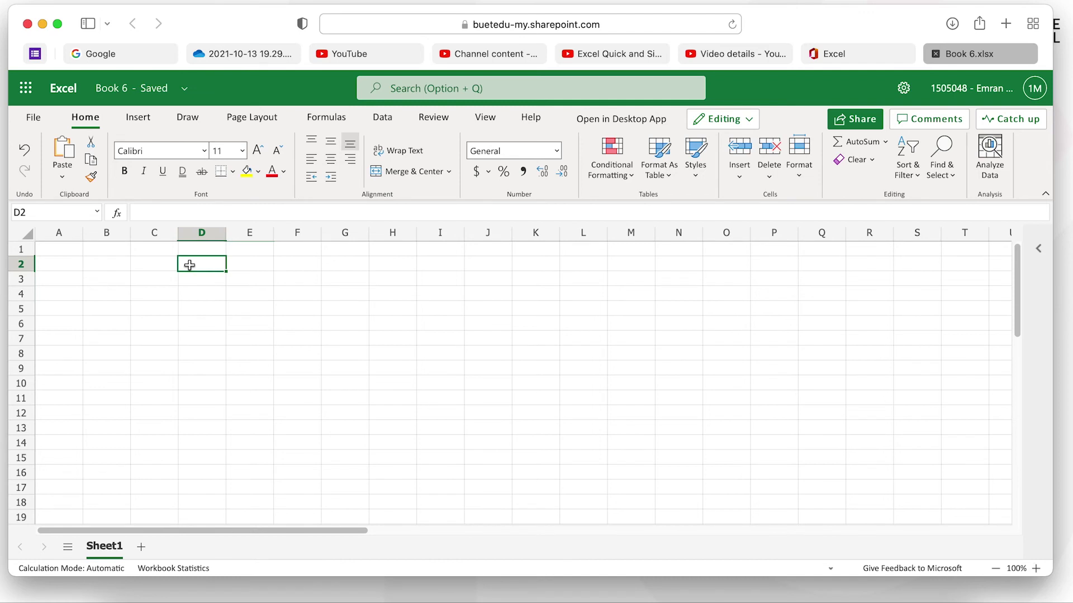
pyautogui.write('Name')
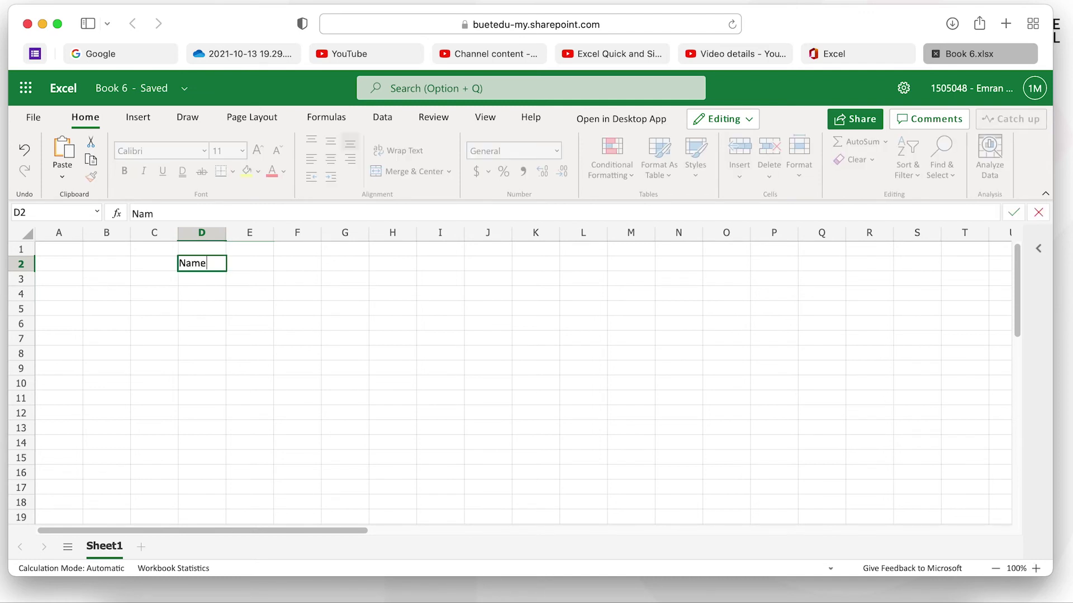
pyautogui.press('Return')
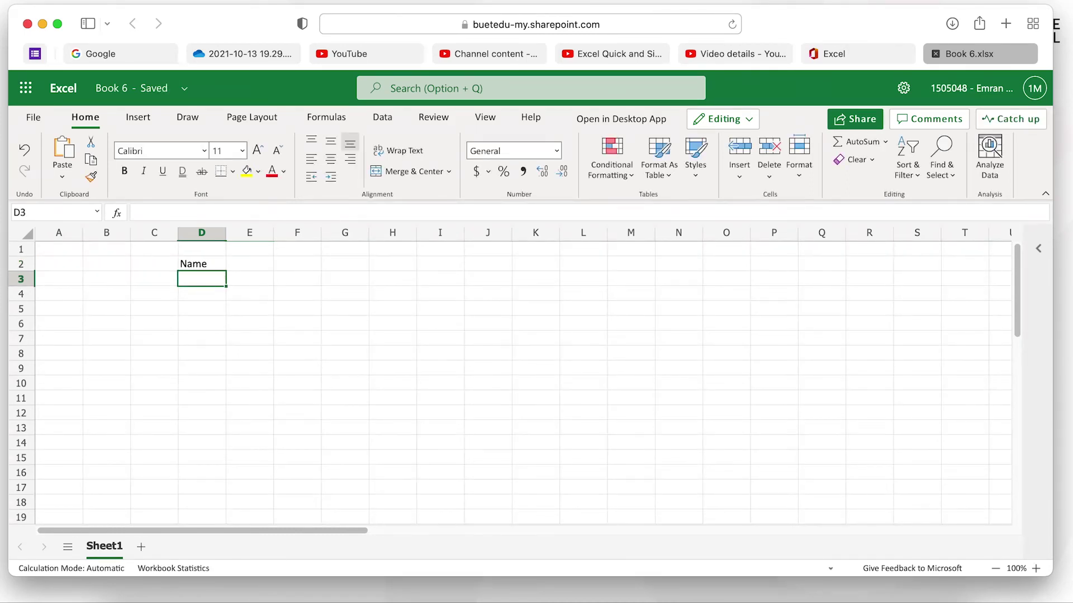
pyautogui.write('Emran')
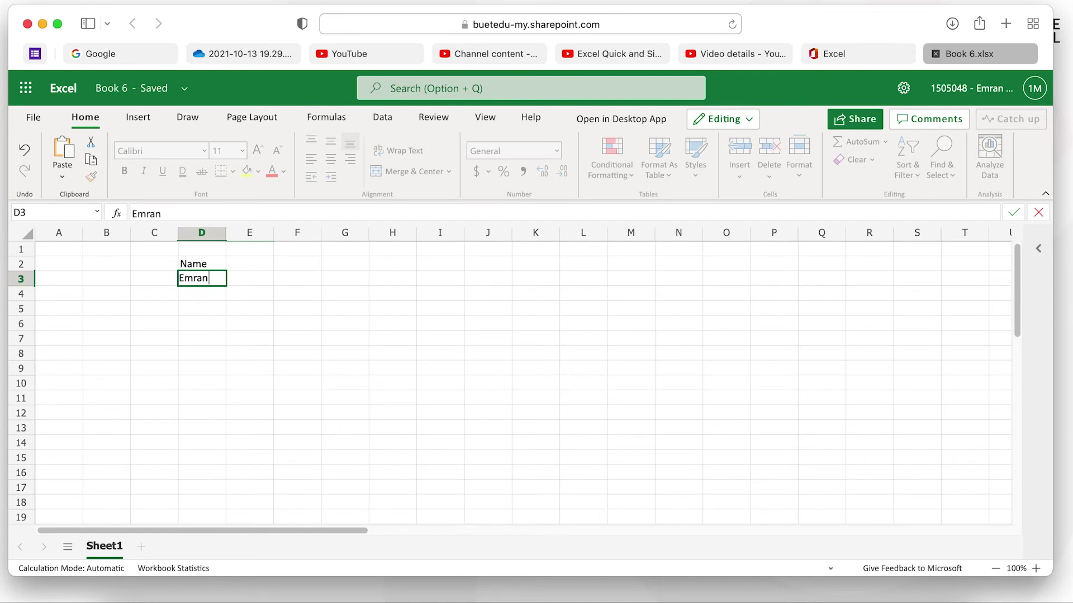
pyautogui.press('Return')
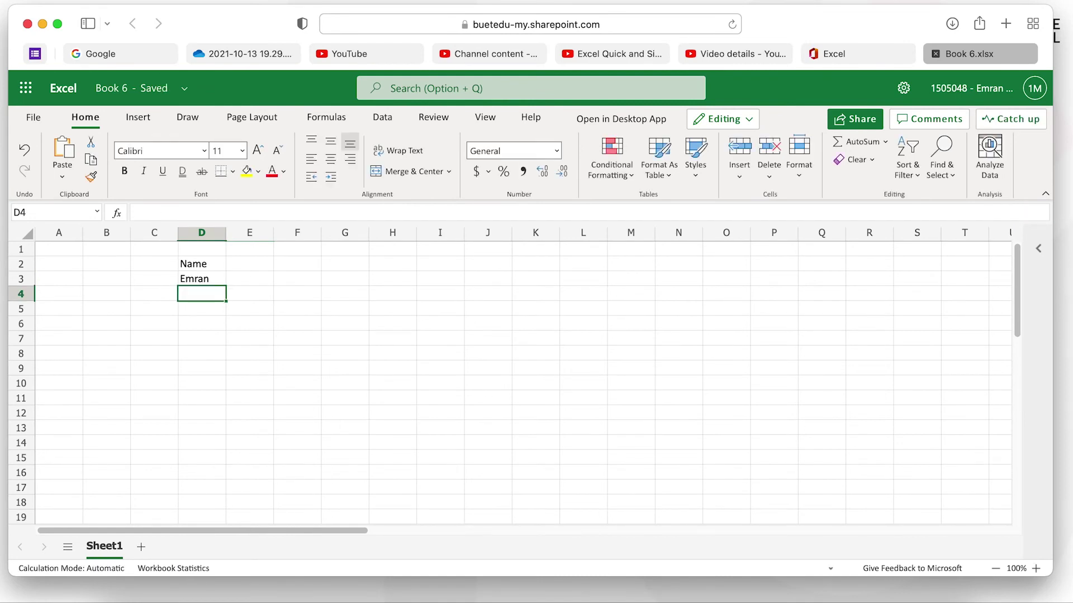
pyautogui.write('Mohi')
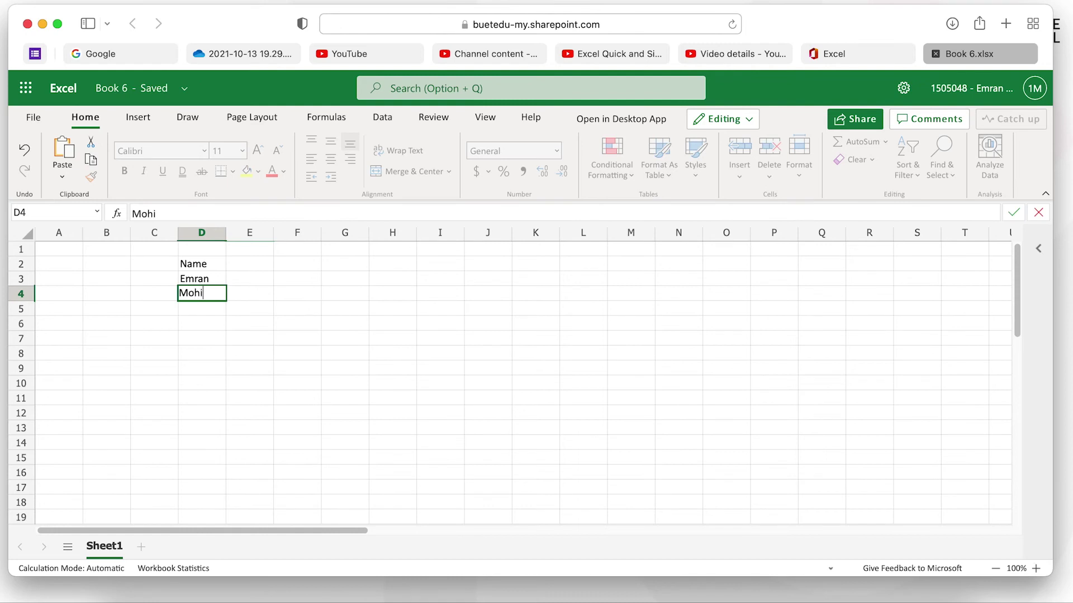
pyautogui.write('ma')
# Step: Add the header Age in E2 with the ages 25 in E3 and 20 in E4
pyautogui.click(241, 266)
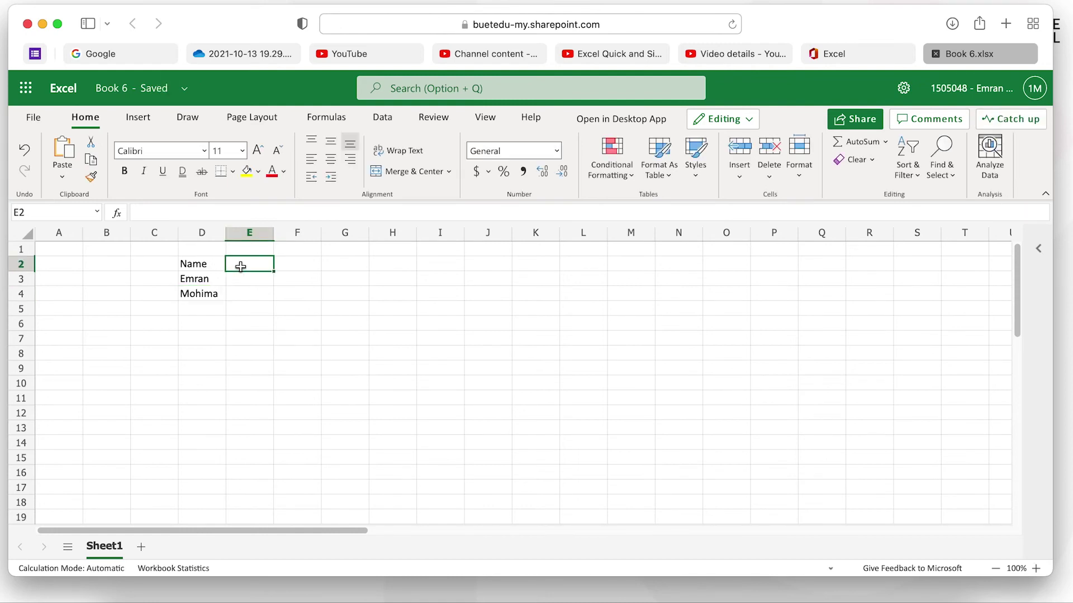
pyautogui.write('Age')
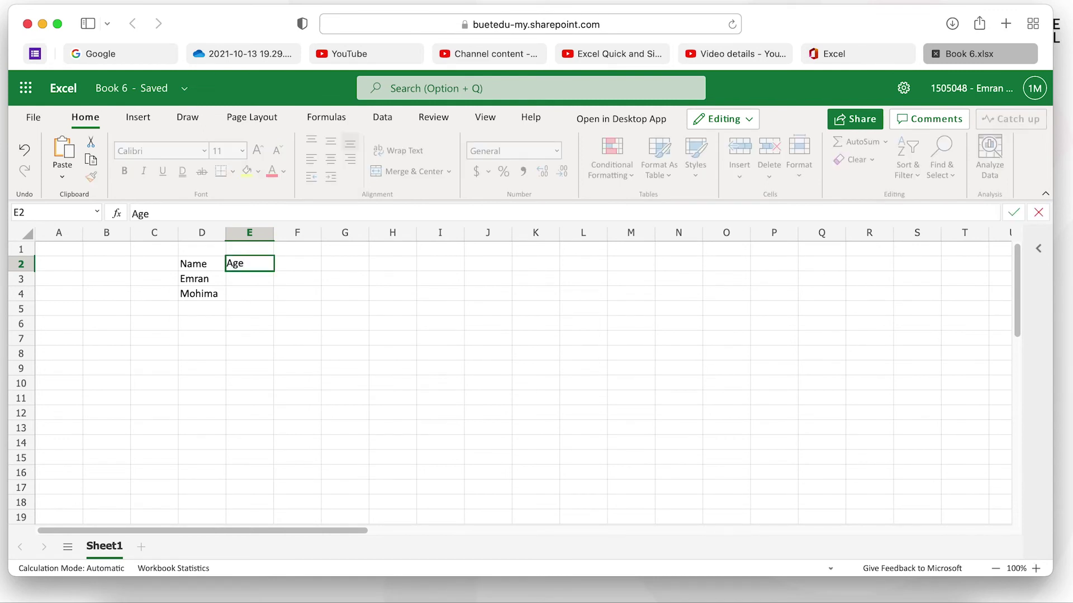
pyautogui.press('Return')
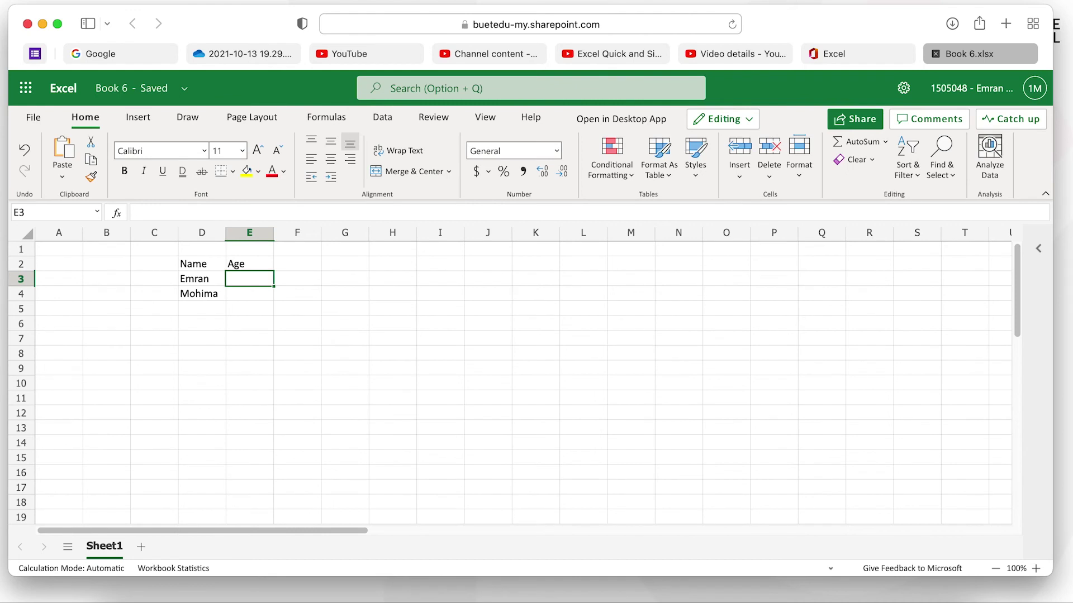
pyautogui.write('2')
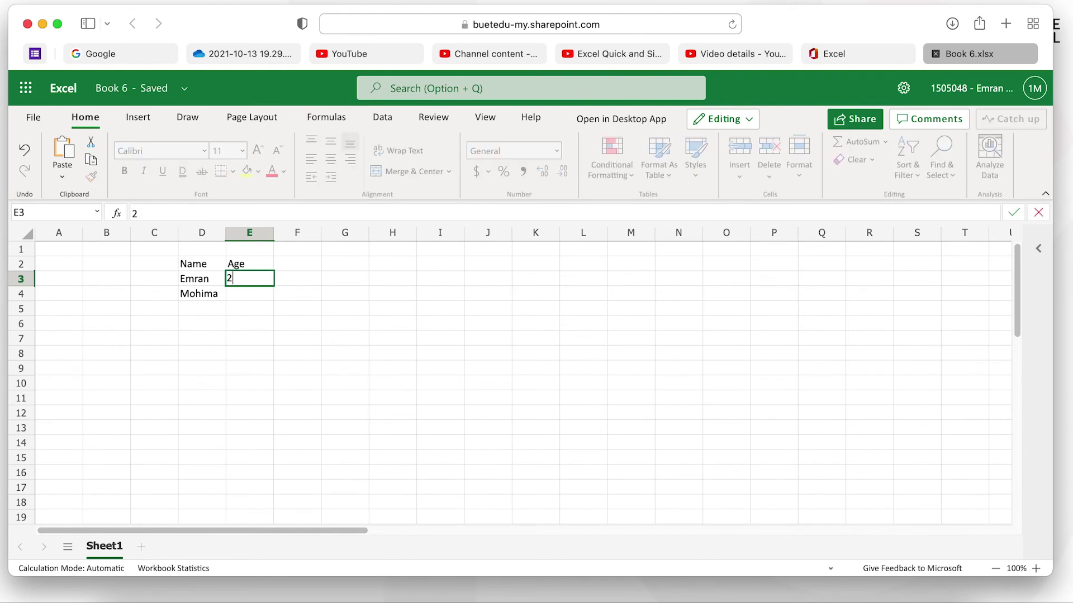
pyautogui.write('5')
pyautogui.press('Return')
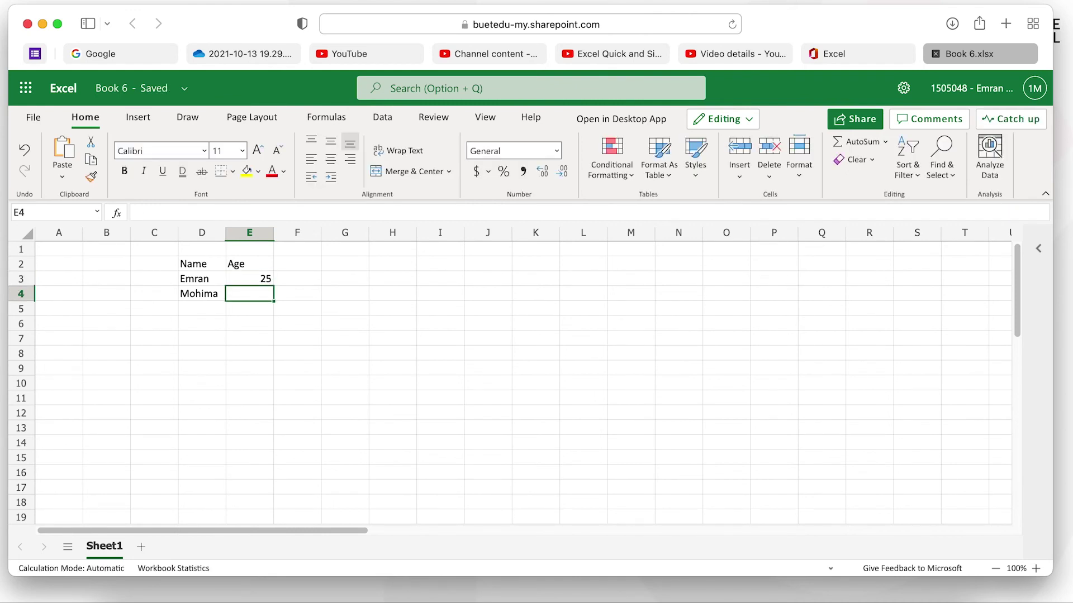
pyautogui.write('20')
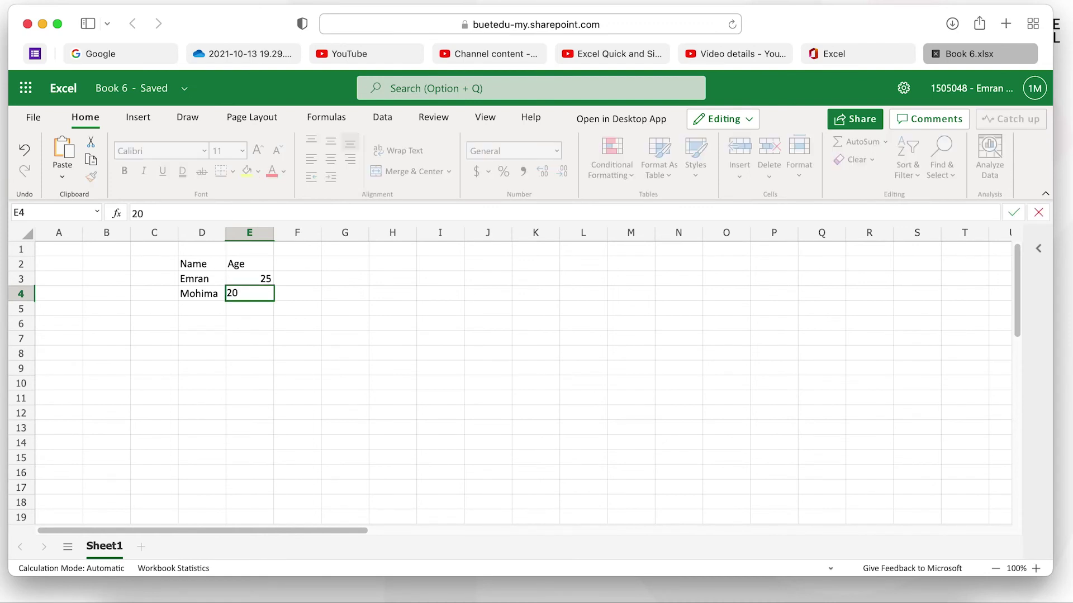
pyautogui.press('Return')
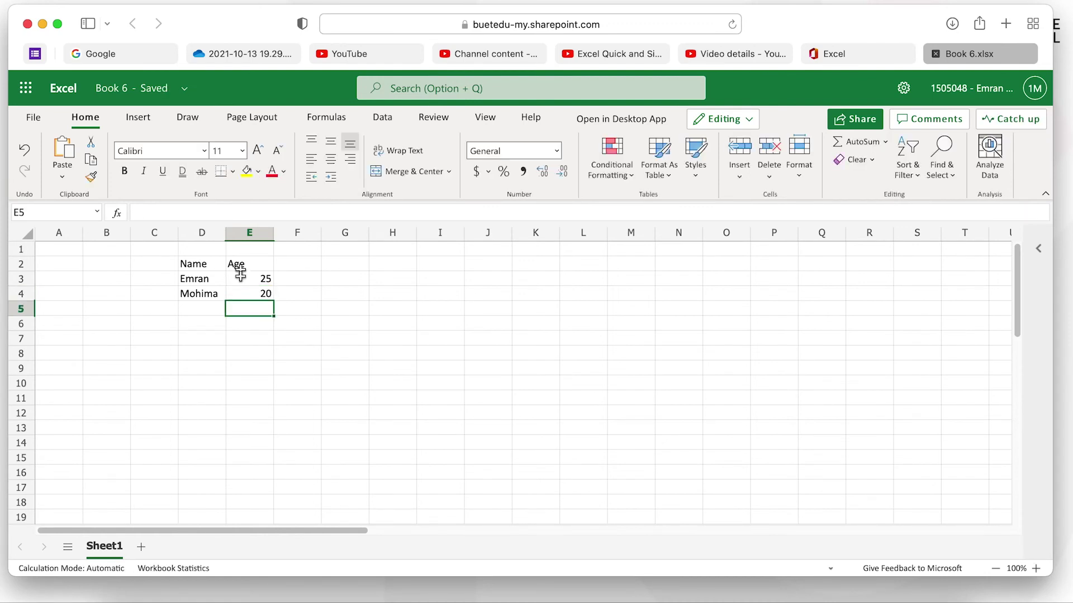
# Step: Examine the name and age table, checking the cell references of the two ages and the empty cell below them
pyautogui.moveTo(188, 264); pyautogui.dragTo(274, 297)
pyautogui.click(310, 315)
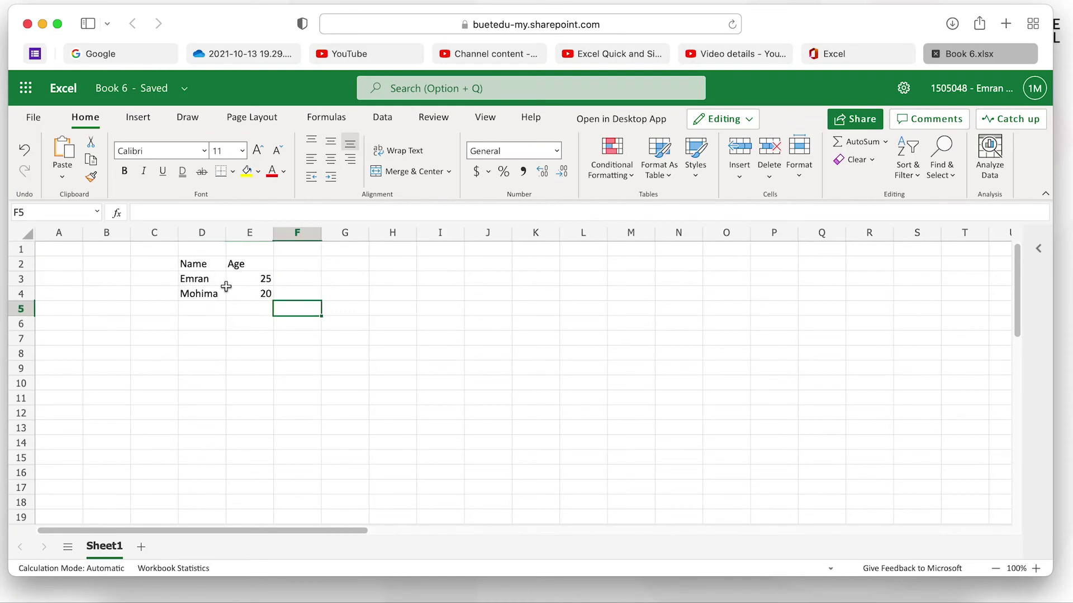
pyautogui.moveTo(257, 280); pyautogui.dragTo(259, 289)
pyautogui.click(259, 278)
pyautogui.click(263, 296)
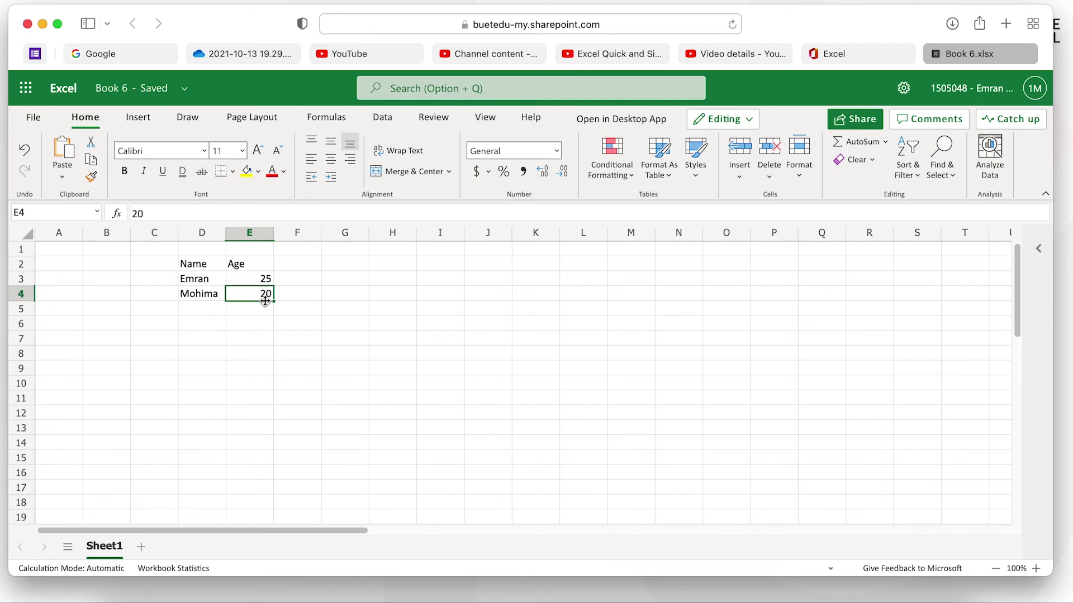
pyautogui.click(257, 309)
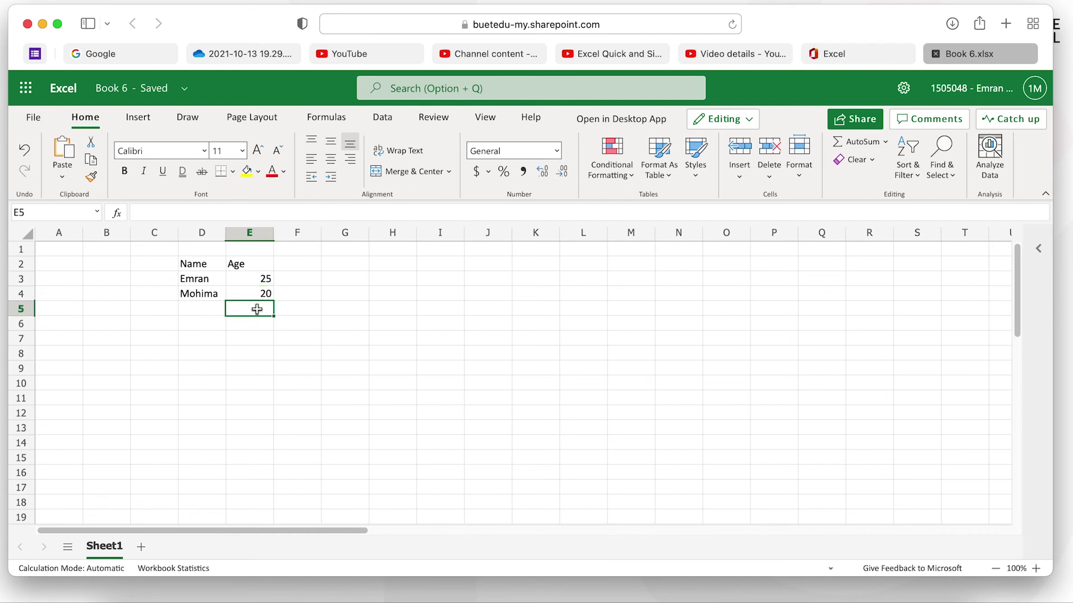
pyautogui.click(260, 280)
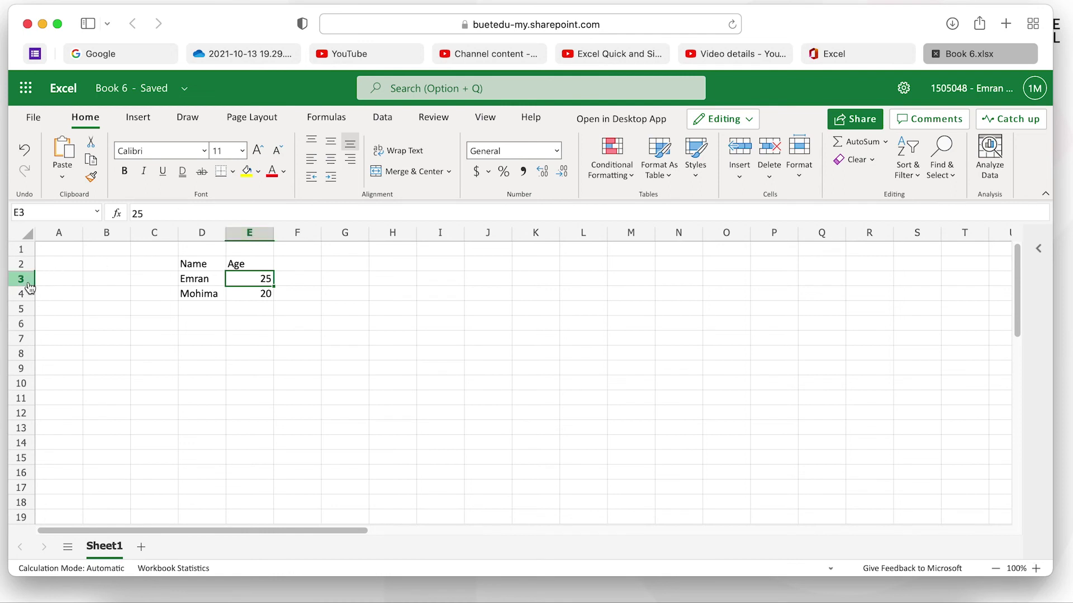
pyautogui.click(266, 294)
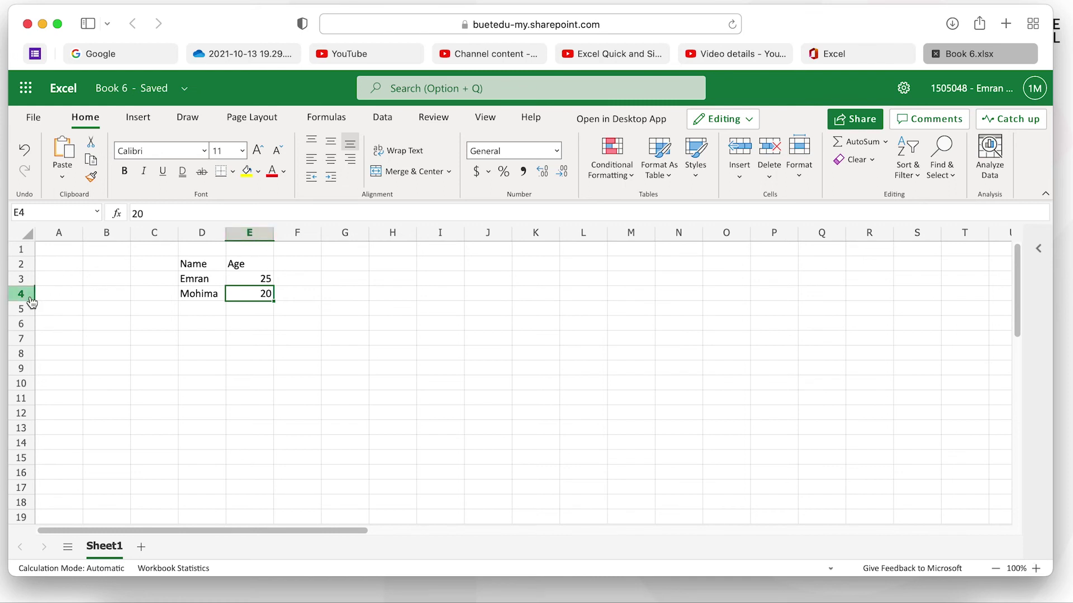
pyautogui.click(260, 278)
pyautogui.click(256, 294)
pyautogui.click(254, 314)
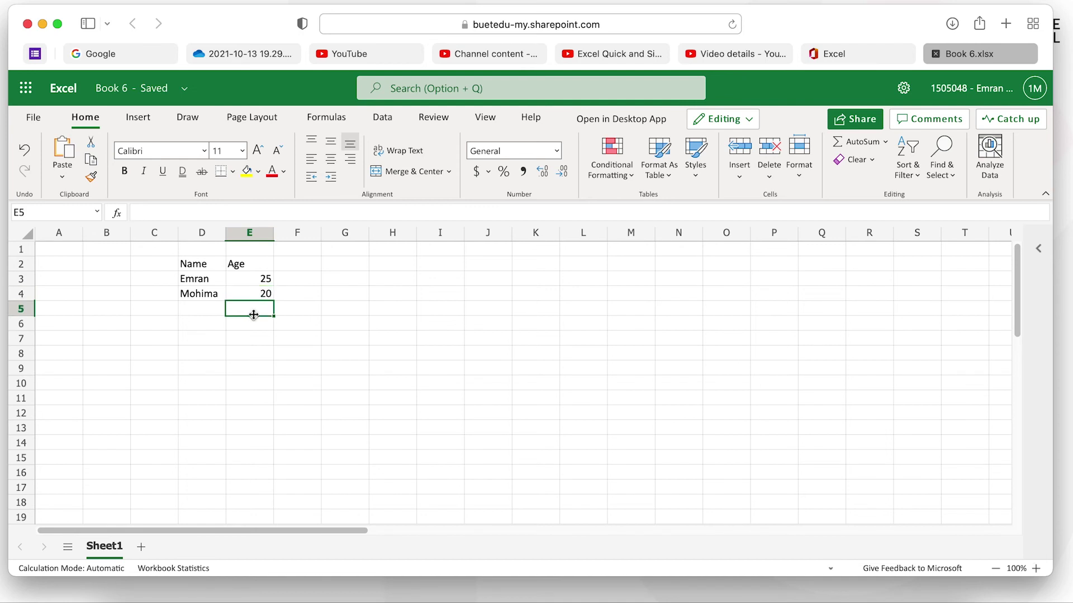
pyautogui.click(288, 308)
# Step: Begin a formula in cell E5 with an equals sign
pyautogui.click(249, 311)
pyautogui.click(139, 213)
pyautogui.write('=')
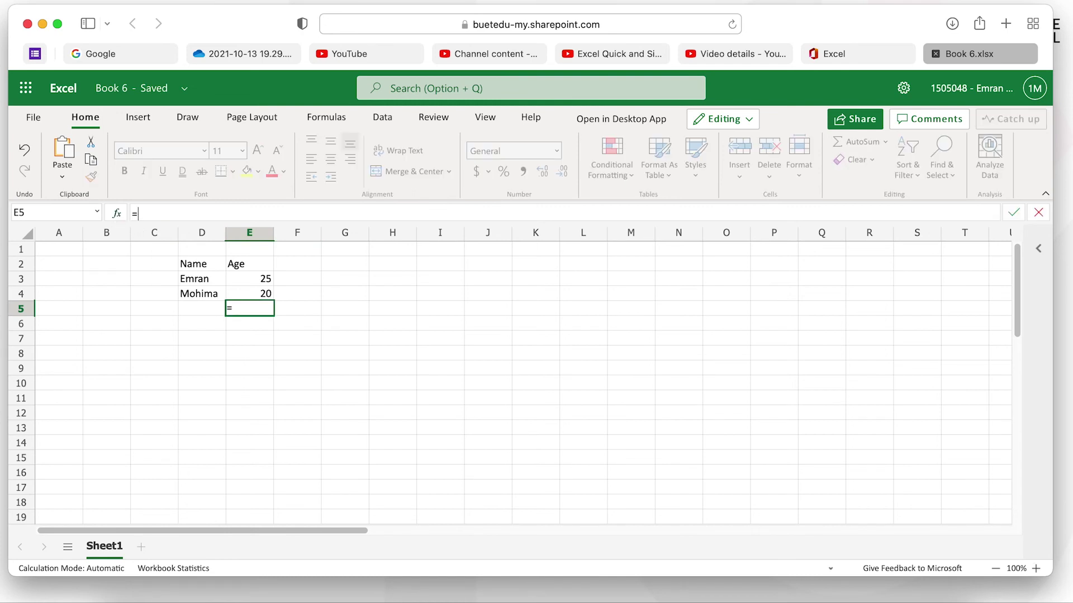
pyautogui.write('sum')
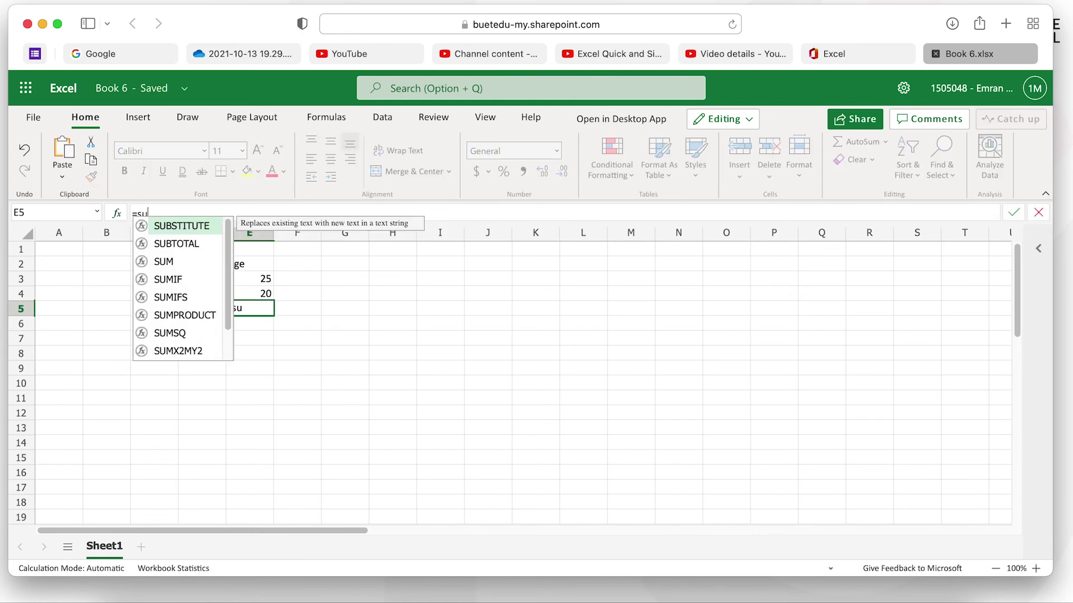
pyautogui.press('BackSpace')
pyautogui.press('BackSpace')
pyautogui.press('BackSpace')
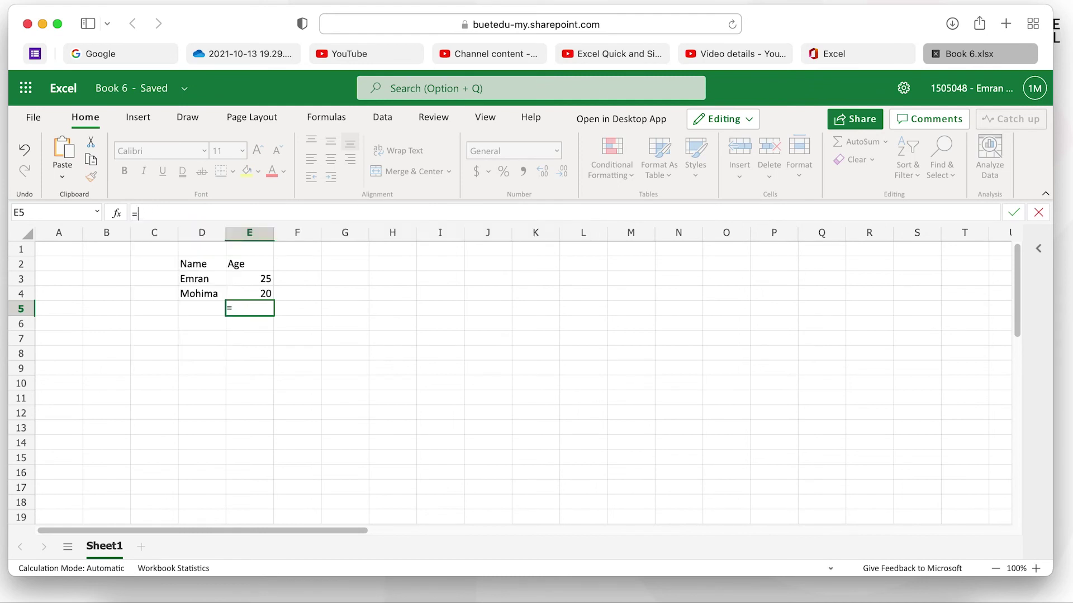
# Step: Complete the formula in E5 as =E3+E4 to add the two ages
pyautogui.write('E')
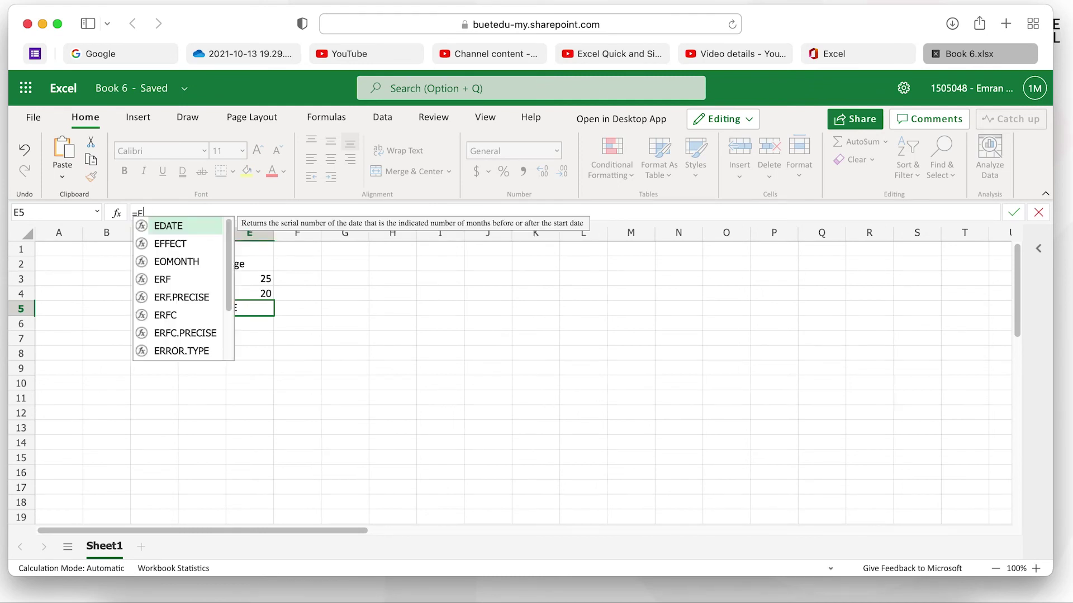
pyautogui.write('3=')
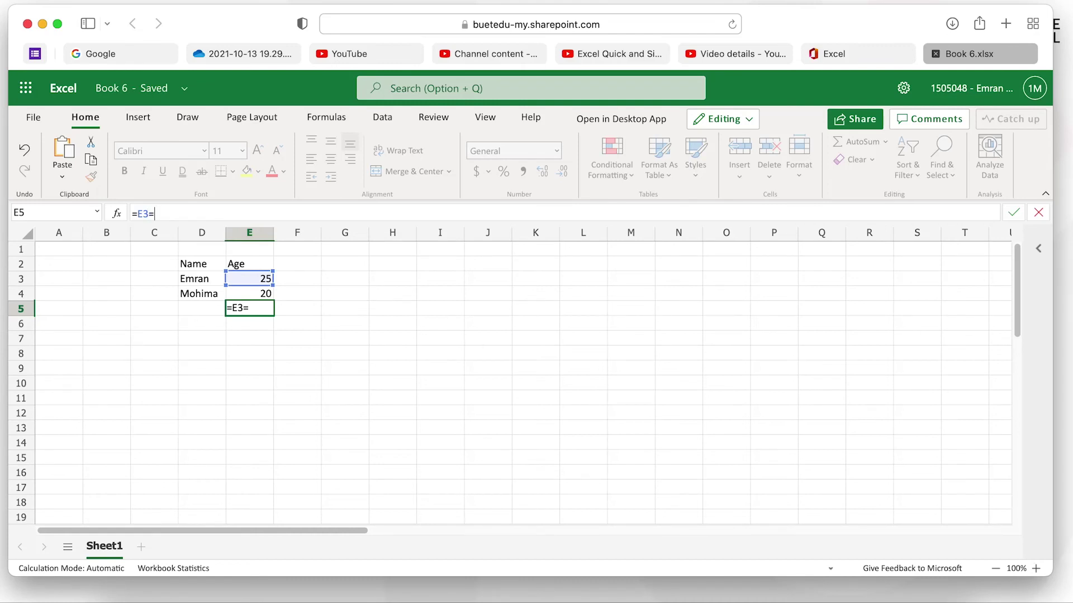
pyautogui.press('BackSpace')
pyautogui.write('+')
pyautogui.write('+')
pyautogui.write('E4')
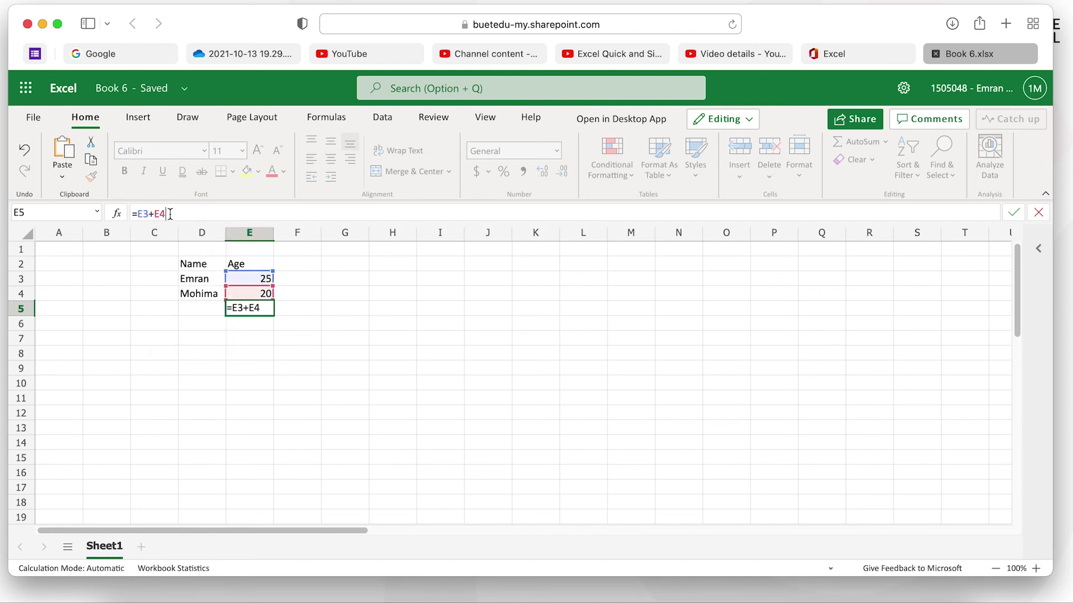
pyautogui.moveTo(168, 214); pyautogui.dragTo(131, 213)
pyautogui.click(184, 213)
pyautogui.press('Return')
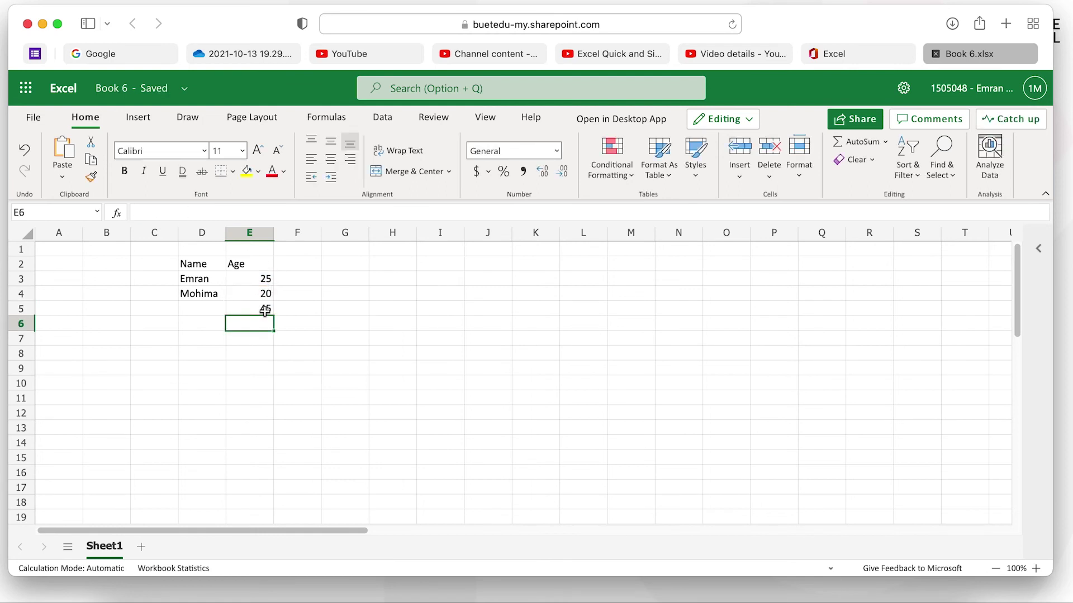
# Step: Review the formula stored in E5 and its result without changing it
pyautogui.click(265, 309)
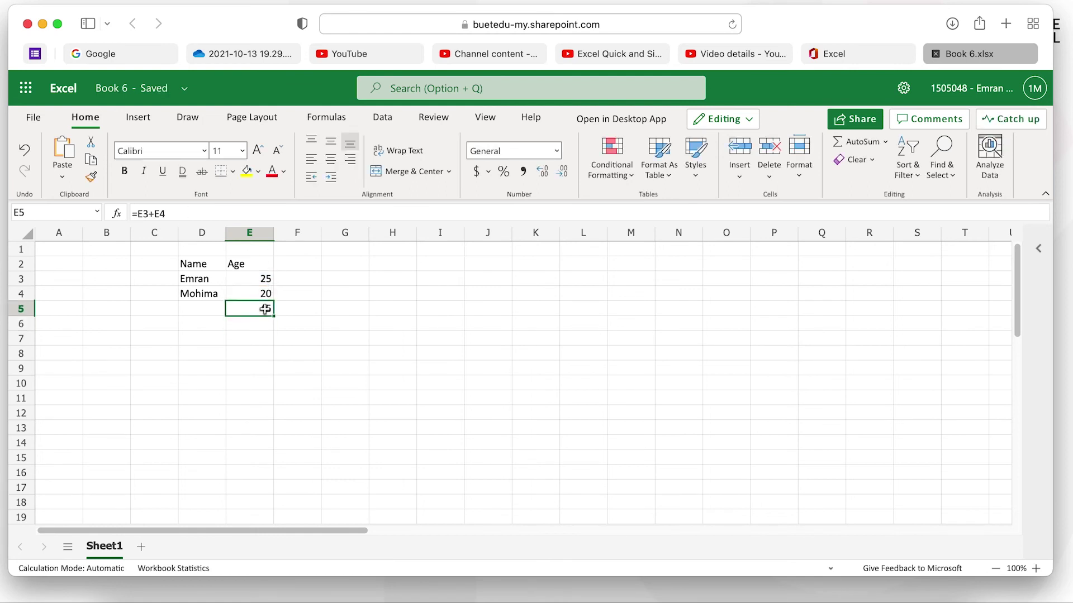
pyautogui.click(175, 213)
pyautogui.moveTo(173, 213); pyautogui.dragTo(129, 213)
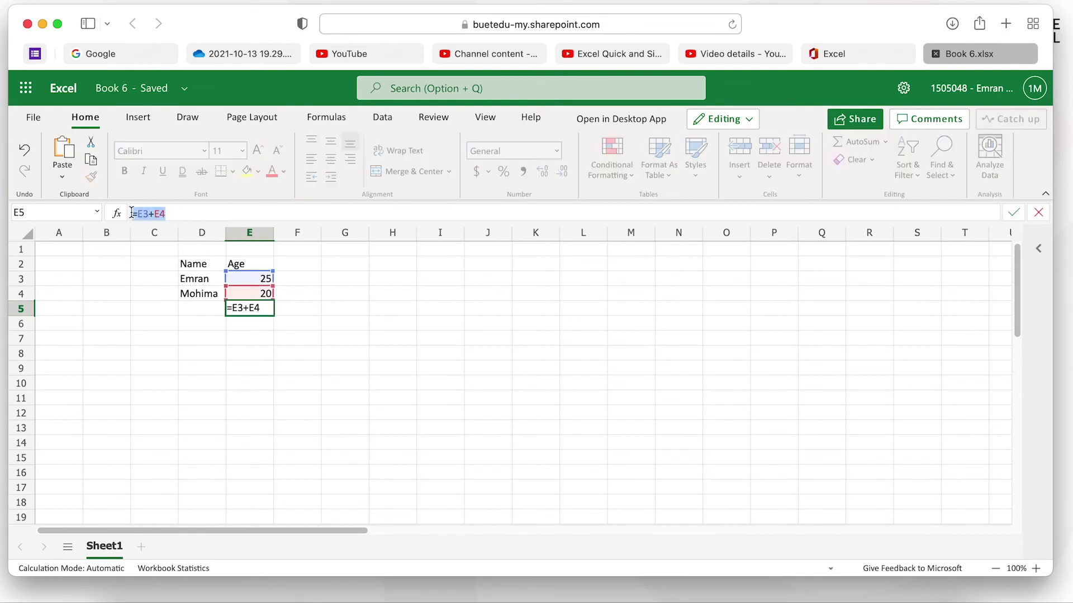
pyautogui.click(264, 366)
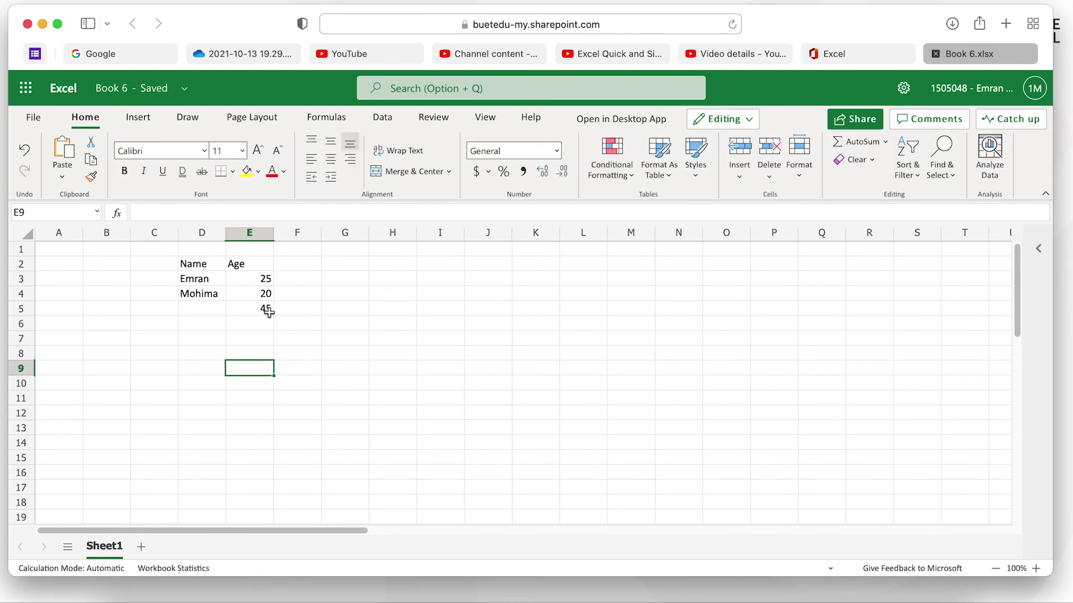
pyautogui.click(269, 310)
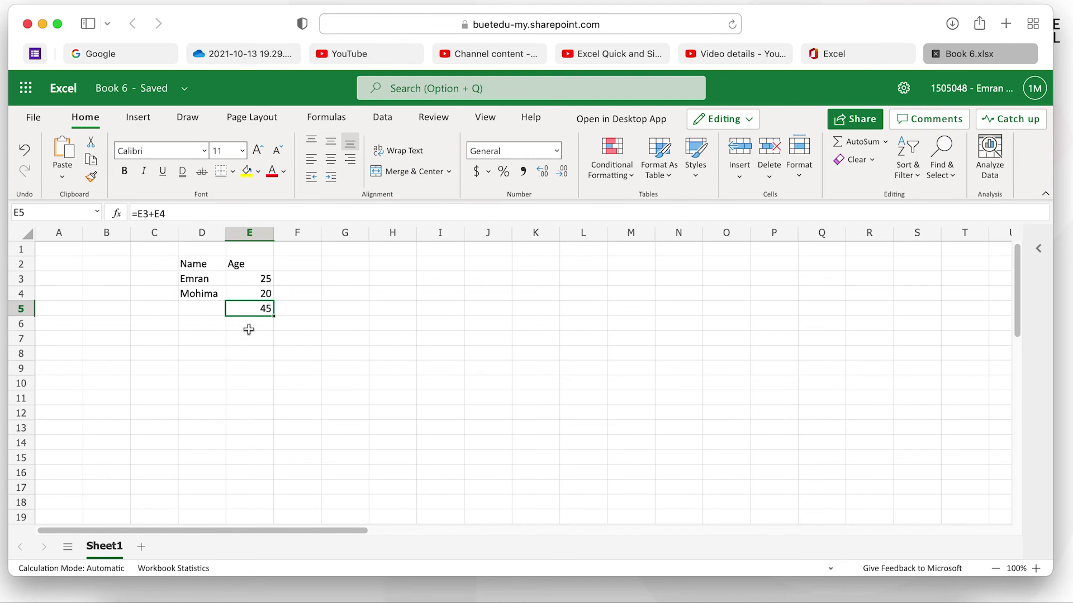
# Step: Clear the formula from E5 and add a third table row with the person's name in D5 and age 1 in E5
pyautogui.press('Delete')
pyautogui.click(208, 309)
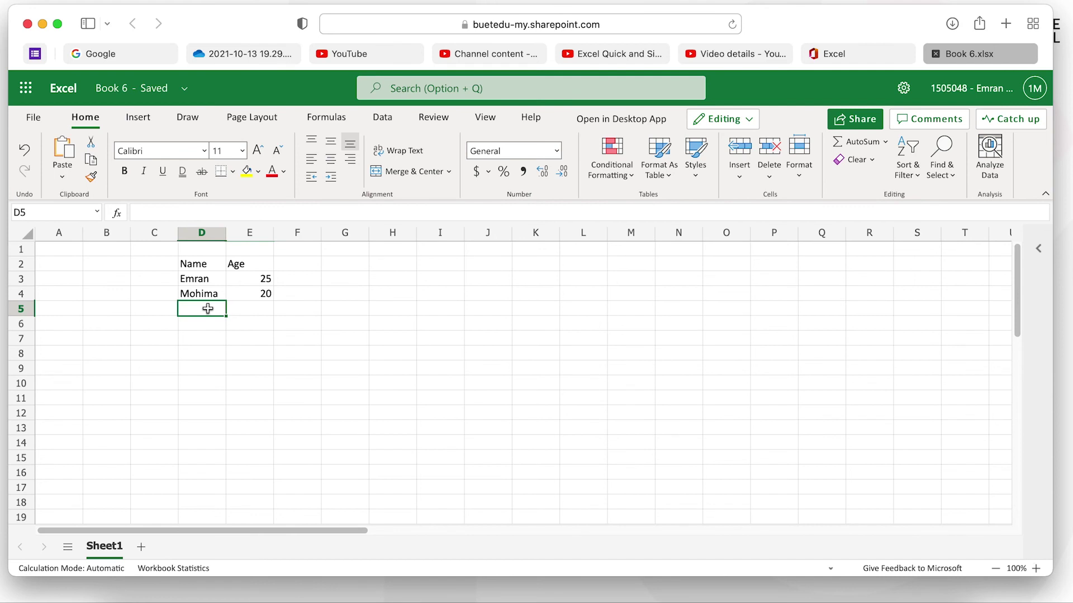
pyautogui.write('Ayaat')
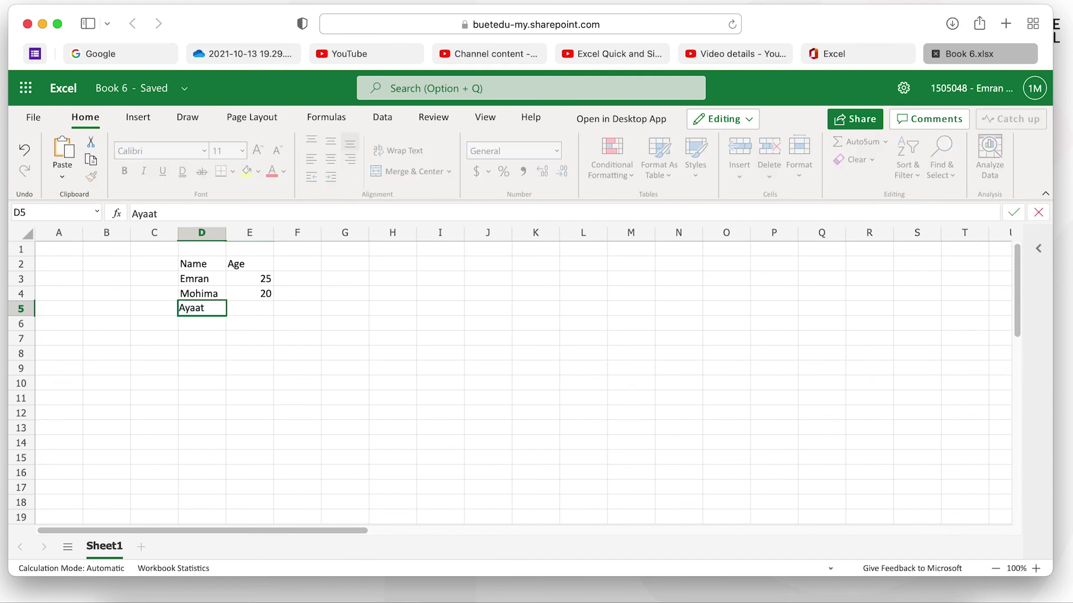
pyautogui.press('Tab')
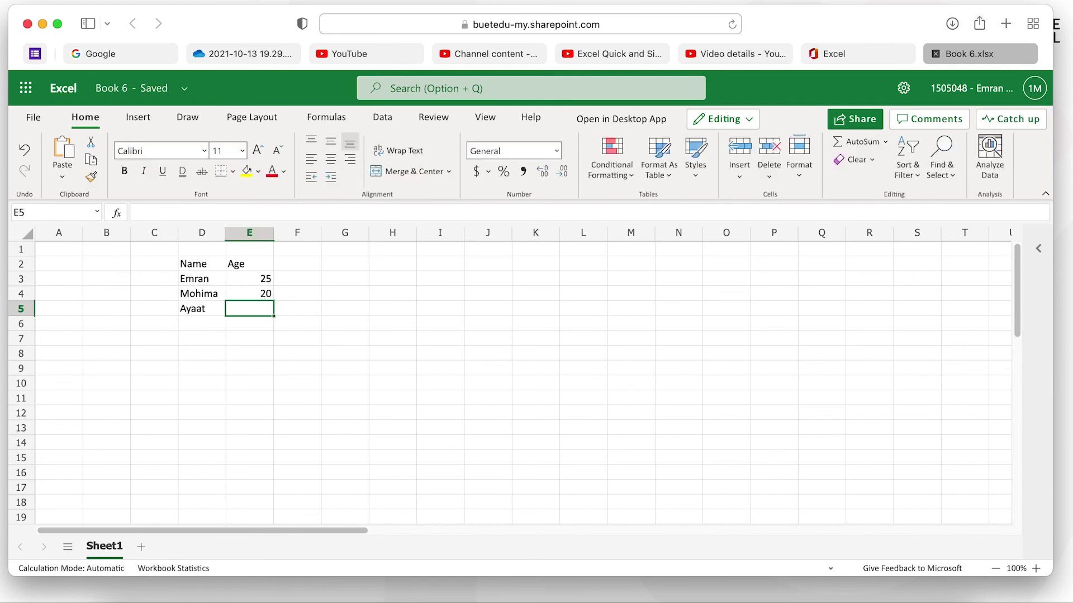
pyautogui.write('1')
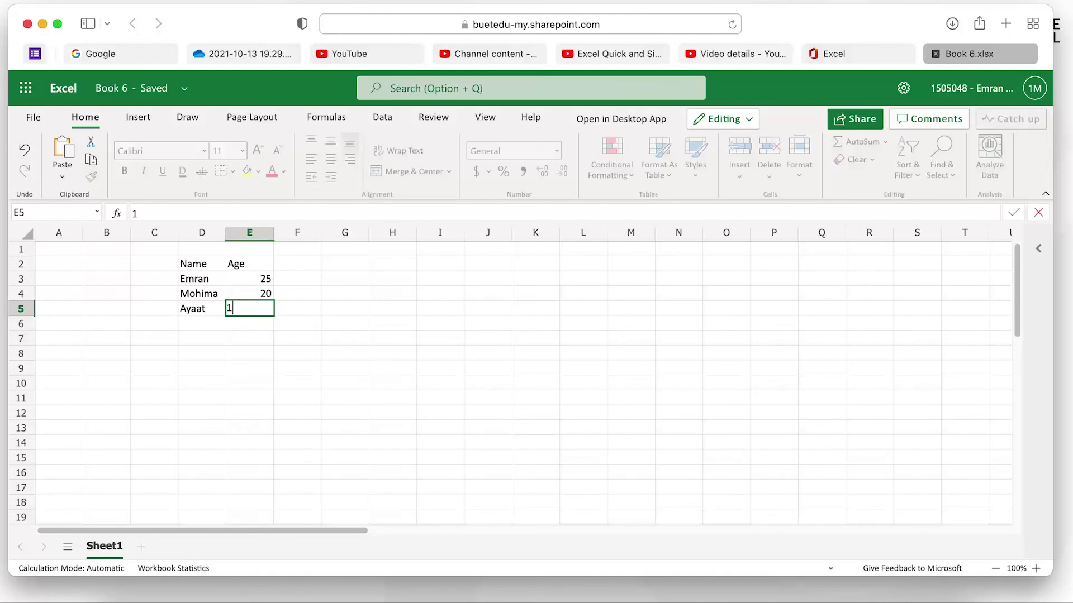
pyautogui.press('Return')
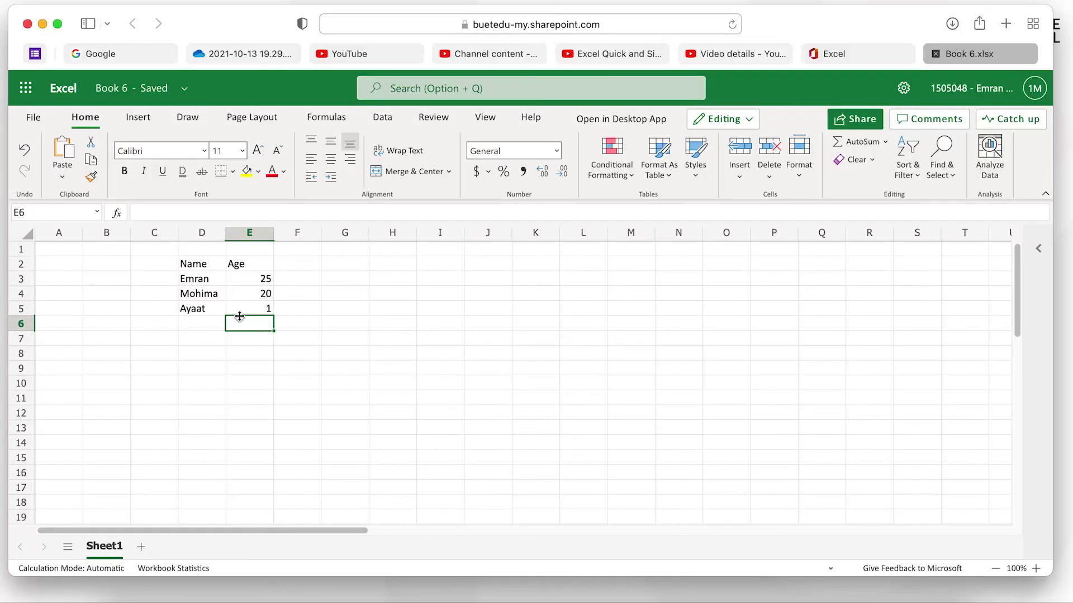
# Step: Write the formula =sum(E3:E5) in cell E7 to add the three ages
pyautogui.click(268, 279)
pyautogui.click(268, 309)
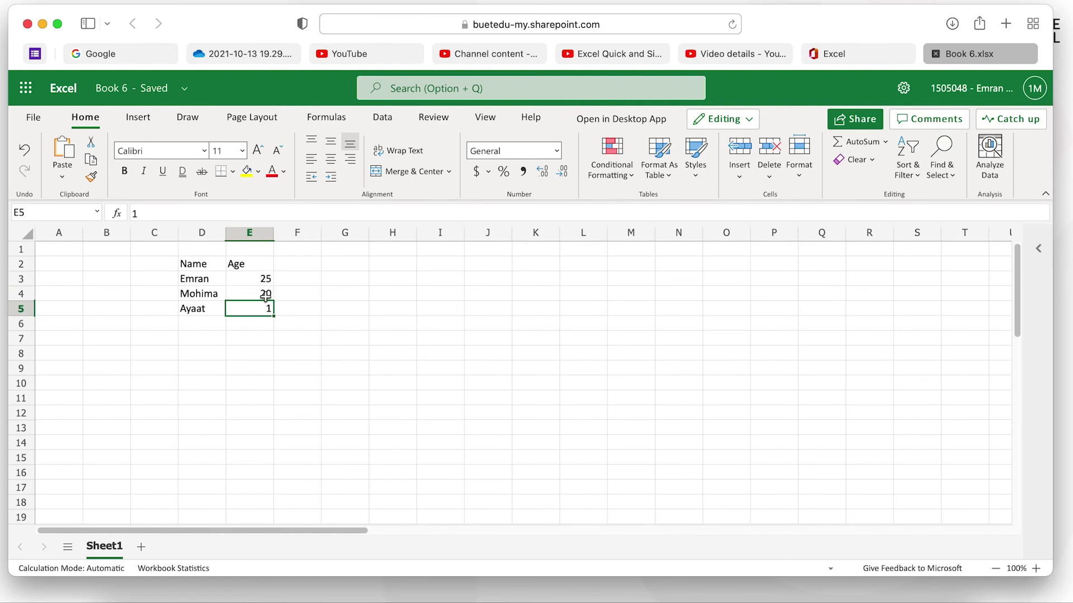
pyautogui.click(255, 341)
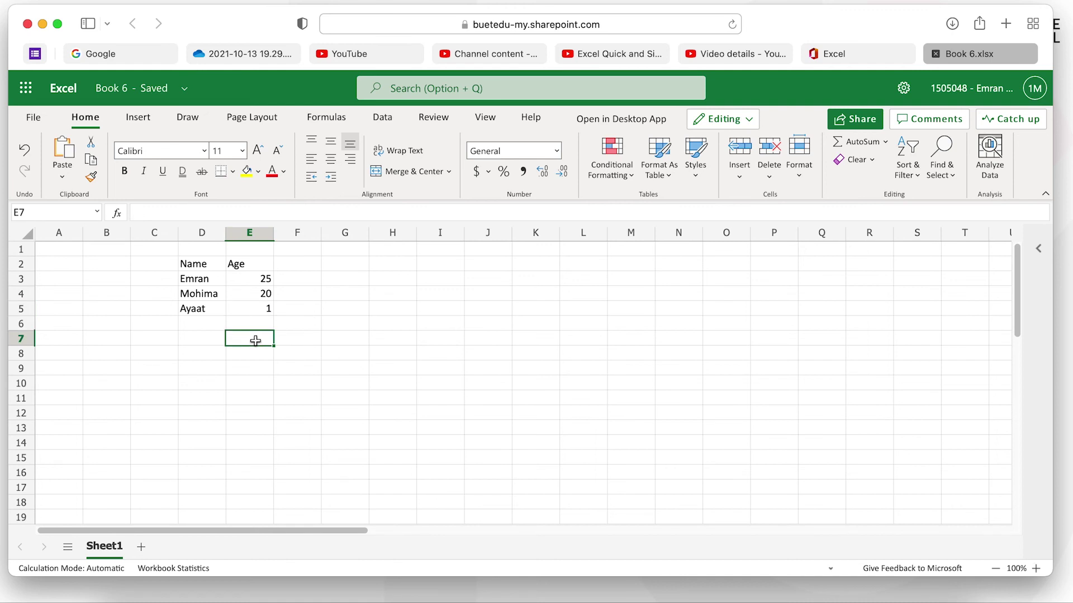
pyautogui.click(186, 212)
pyautogui.write('=s')
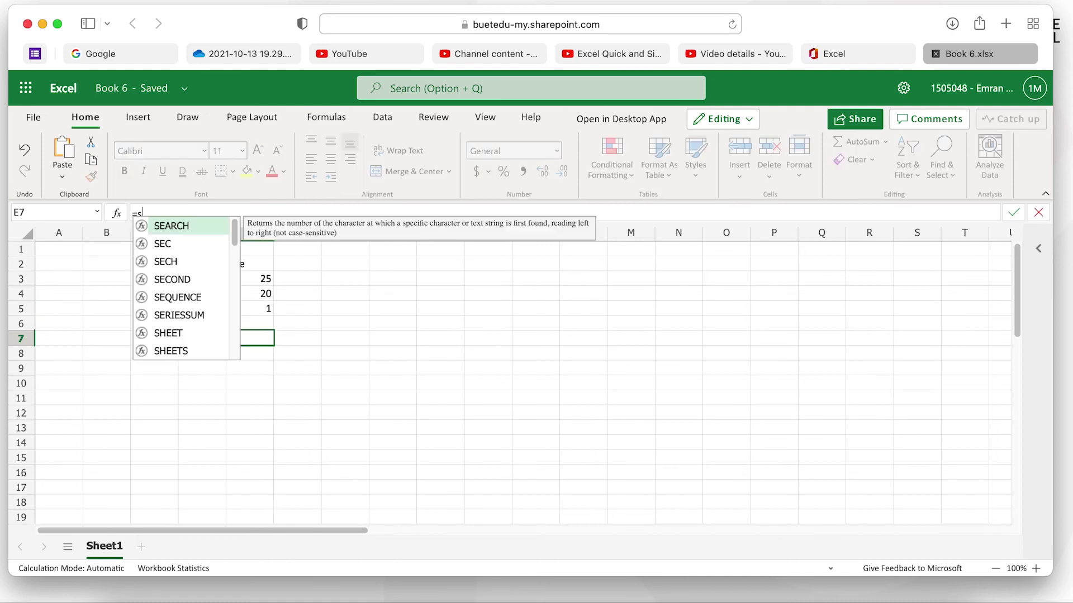
pyautogui.write('um(')
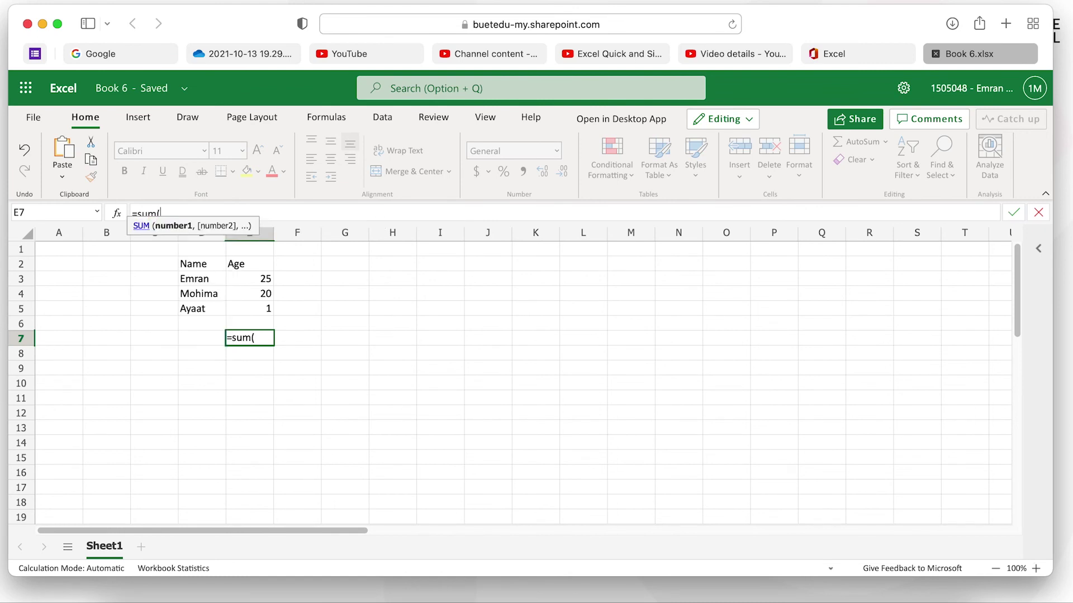
pyautogui.write('E3')
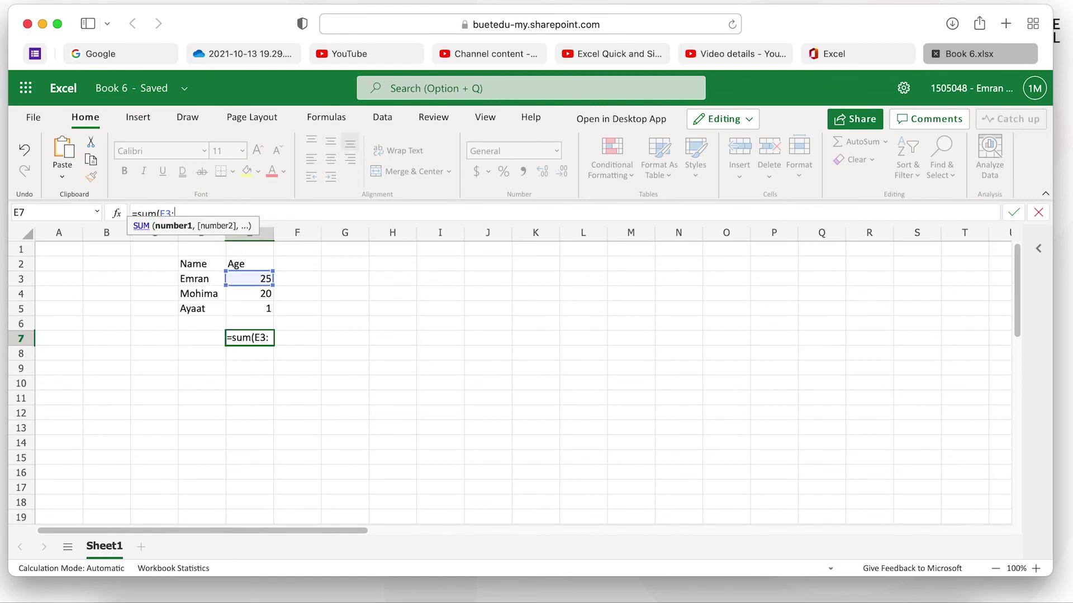
pyautogui.write(':E')
pyautogui.write('%')
pyautogui.write(')')
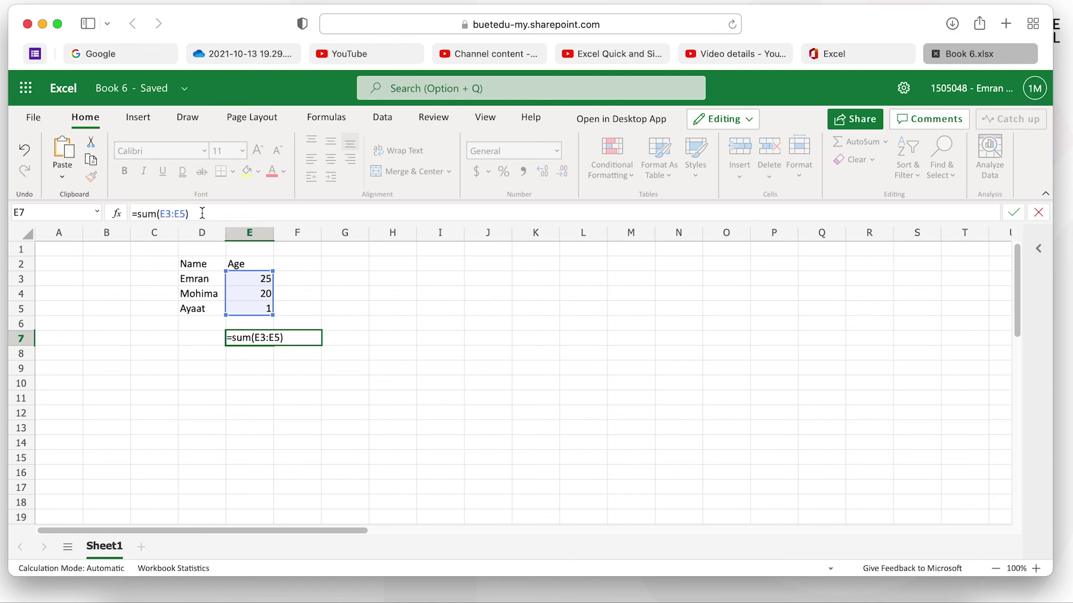
# Step: Review the SUM formula being written in E7 and its range notation
pyautogui.moveTo(202, 214); pyautogui.dragTo(133, 212)
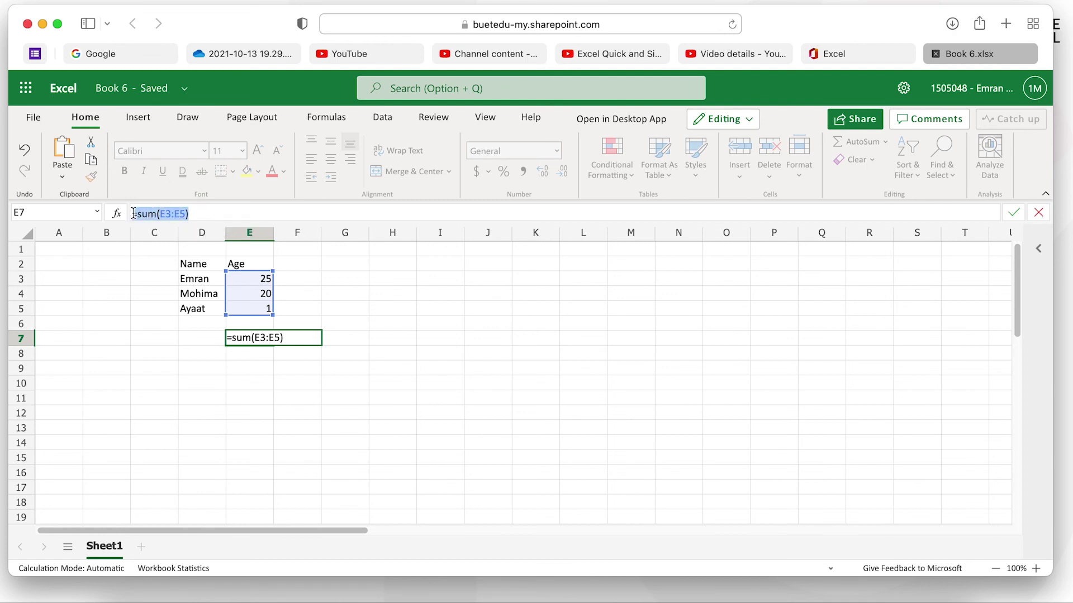
pyautogui.click(197, 215)
pyautogui.click(174, 213)
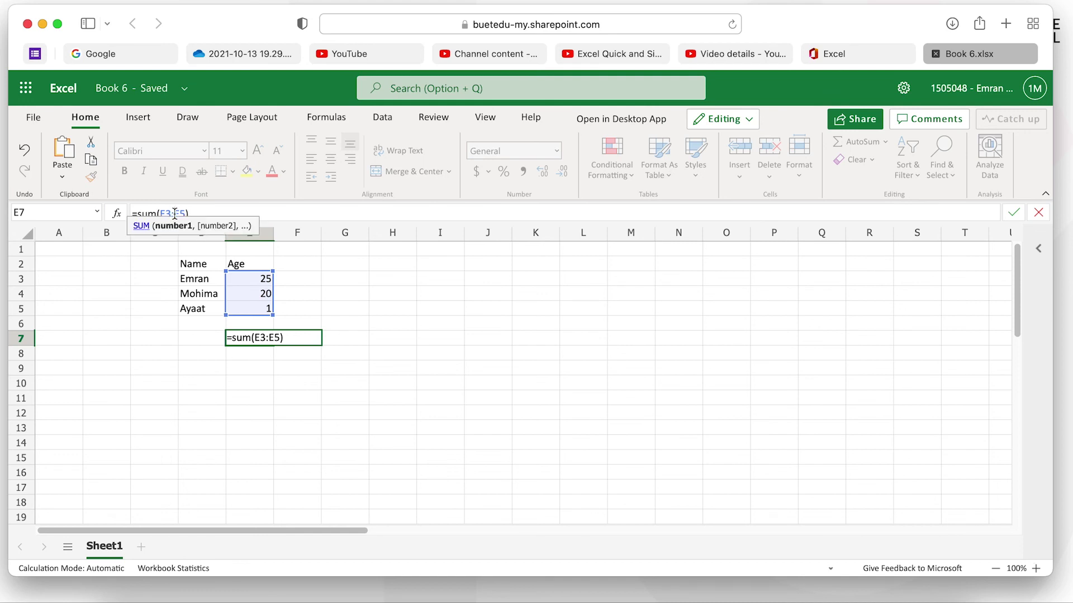
pyautogui.click(204, 211)
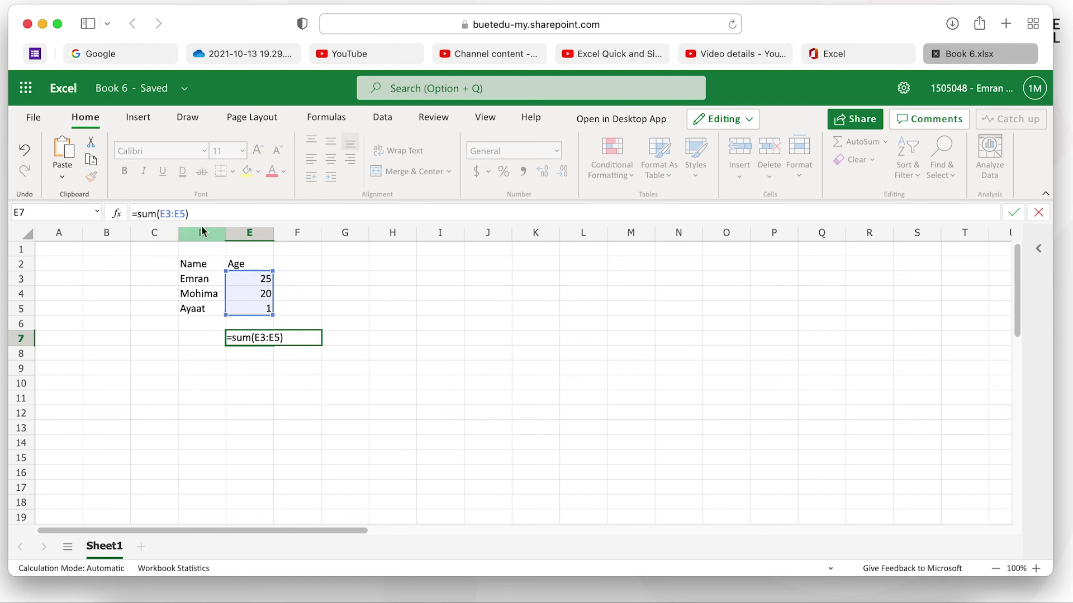
# Step: Try extending the SUM range in E7 so that it ends at E6
pyautogui.click(184, 213)
pyautogui.press('BackSpace')
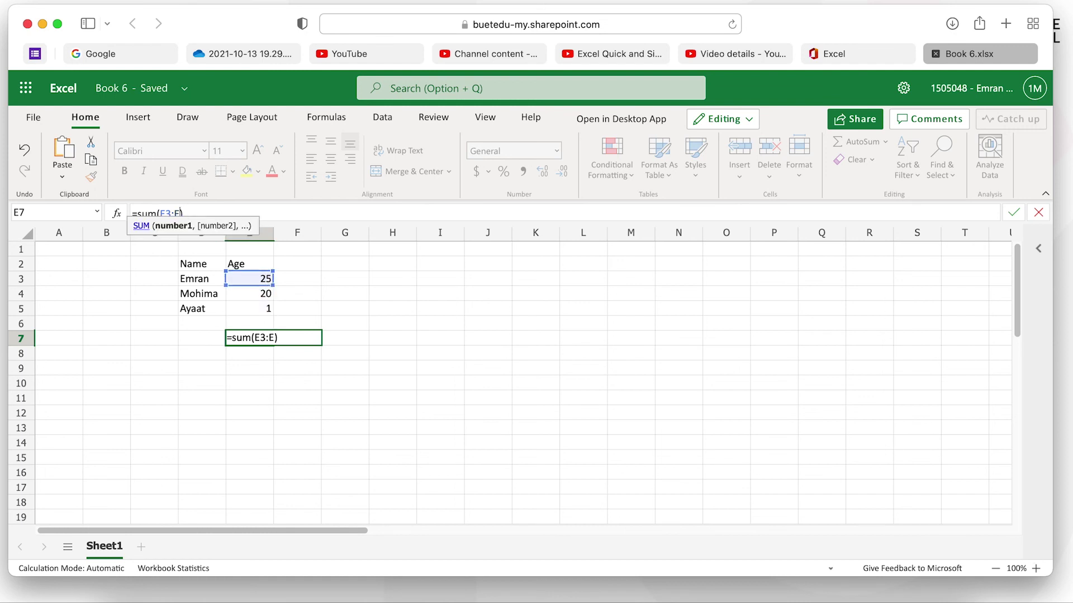
pyautogui.write('5')
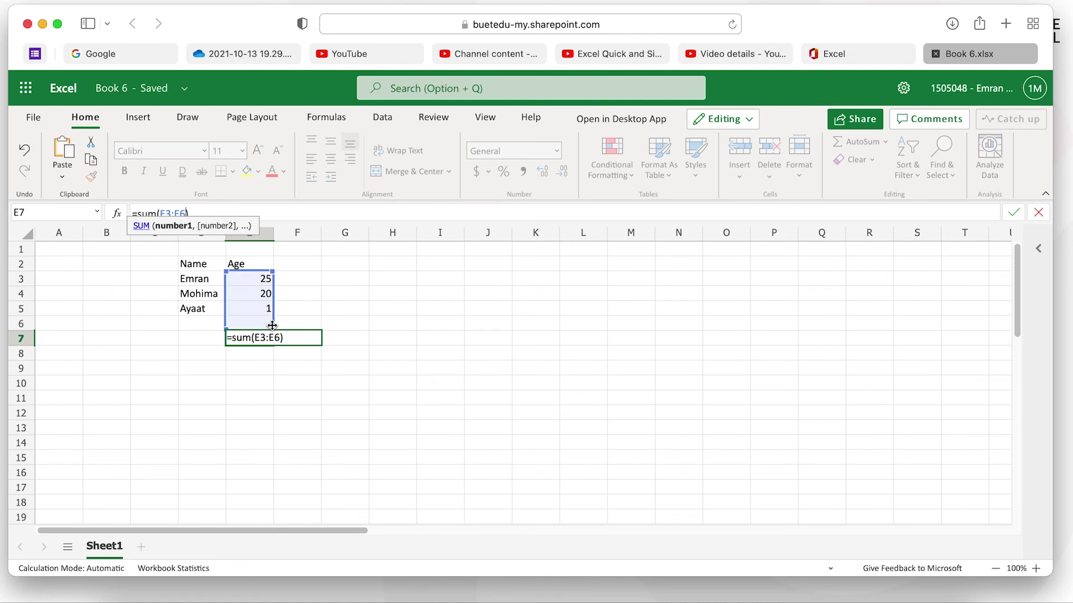
pyautogui.moveTo(271, 316); pyautogui.dragTo(273, 327)
# Step: Set the end of the SUM range in E7 to E5 and accept the formula
pyautogui.press('BackSpace')
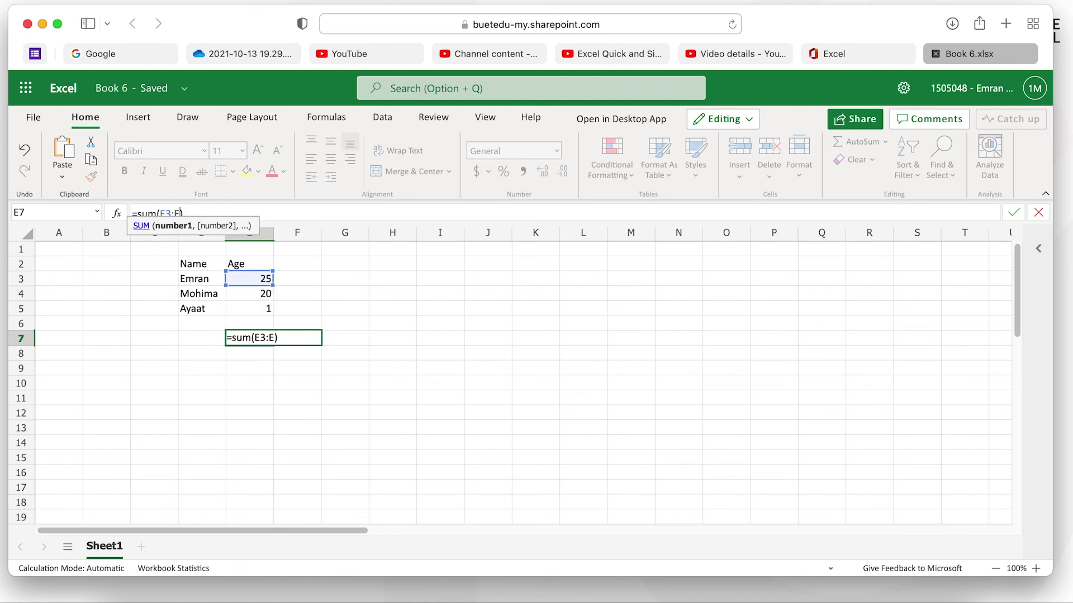
pyautogui.write('5')
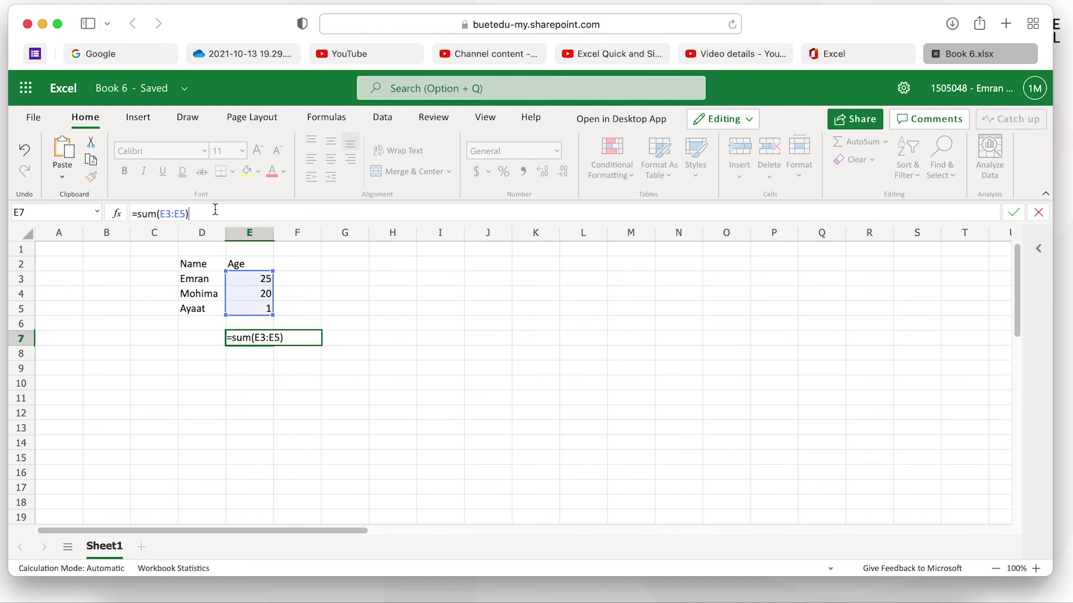
pyautogui.press('Return')
# Step: Examine the SUM formula and total in E7 against the ages in E3:E5, then compare the first two ages
pyautogui.click(265, 338)
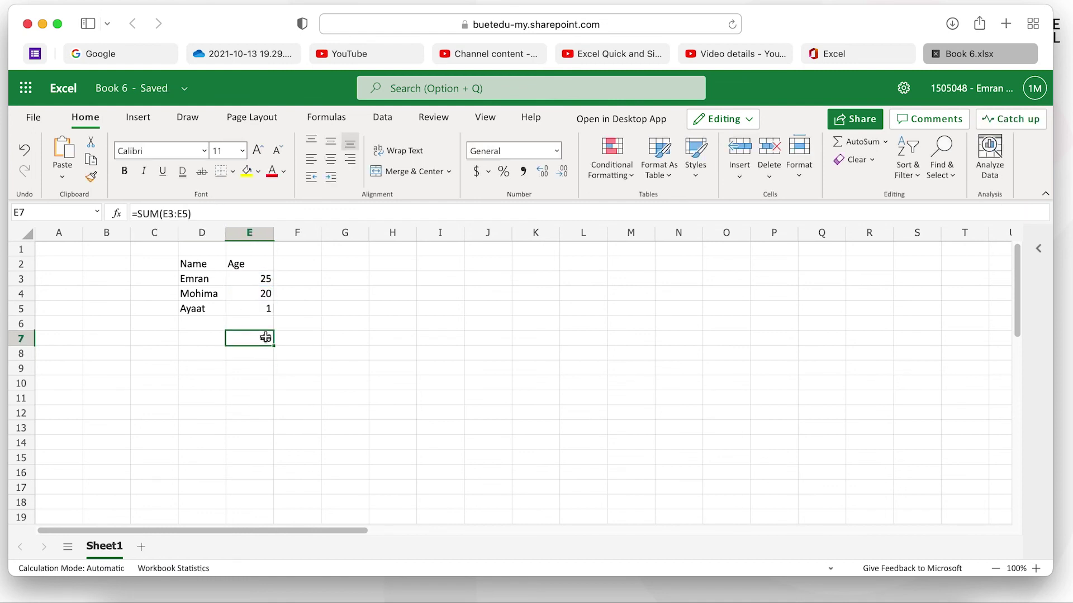
pyautogui.click(268, 308)
pyautogui.moveTo(268, 308); pyautogui.dragTo(265, 281)
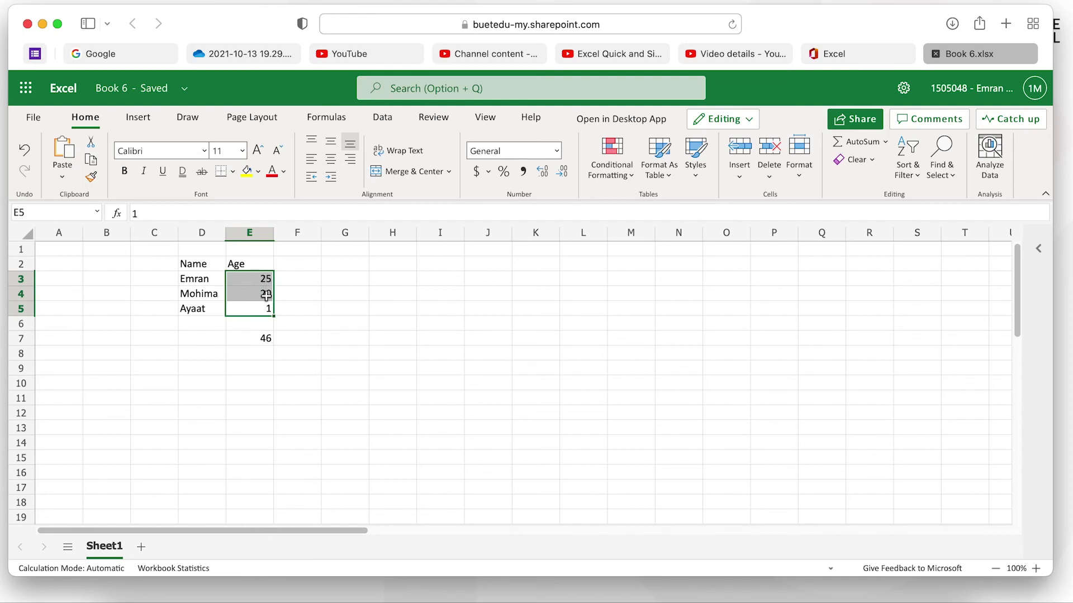
pyautogui.click(267, 337)
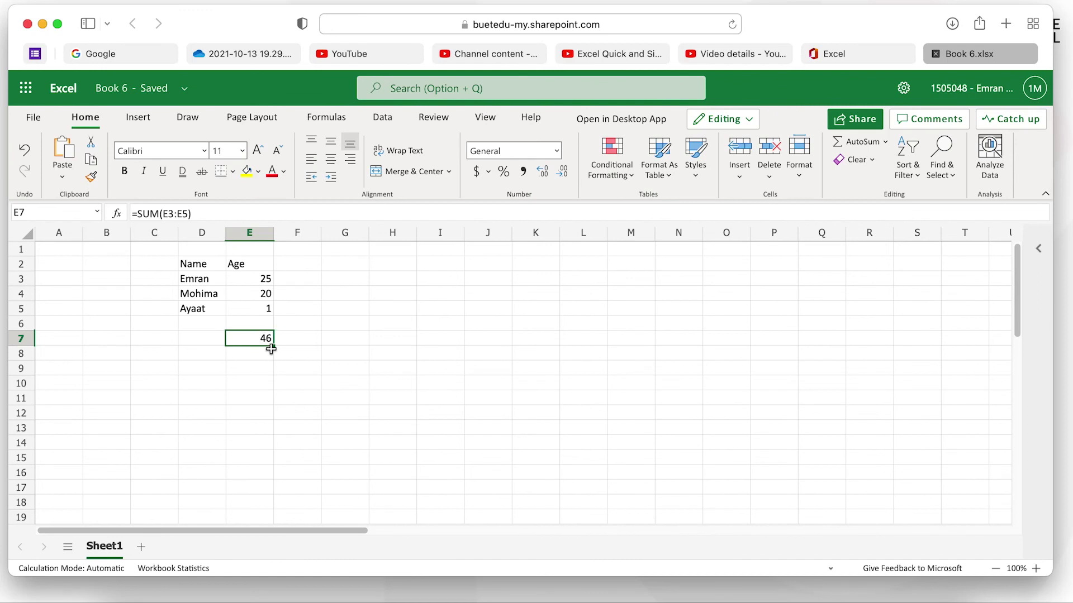
pyautogui.click(261, 279)
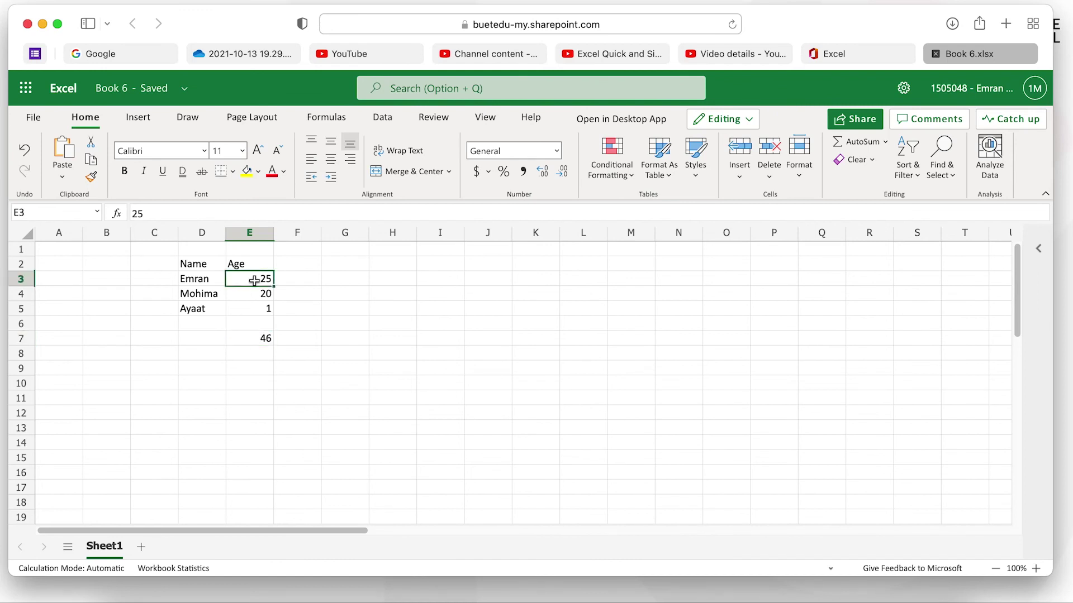
pyautogui.click(252, 292)
pyautogui.click(261, 279)
pyautogui.click(263, 291)
pyautogui.click(264, 283)
pyautogui.click(265, 293)
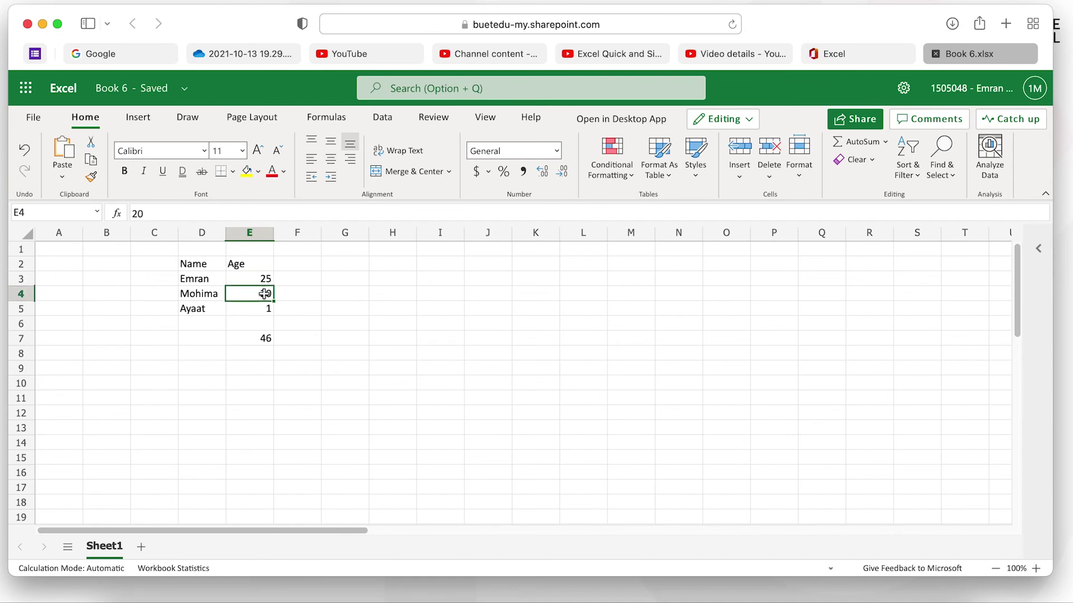
# Step: Enter the formula =E3-E4 in cell H3 to subtract the second age from the first
pyautogui.click(390, 282)
pyautogui.click(243, 211)
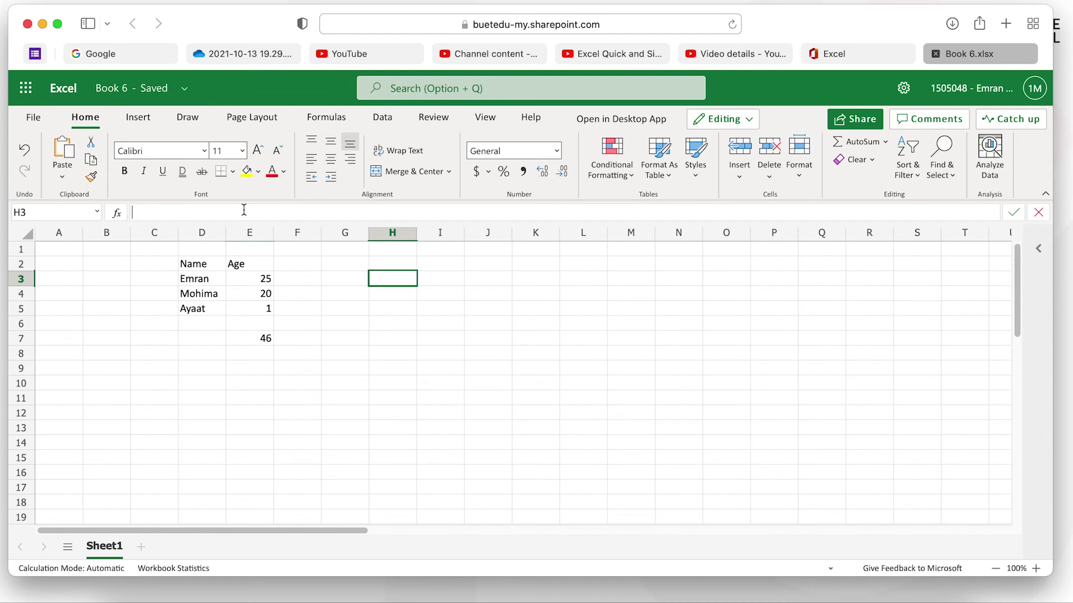
pyautogui.write('=')
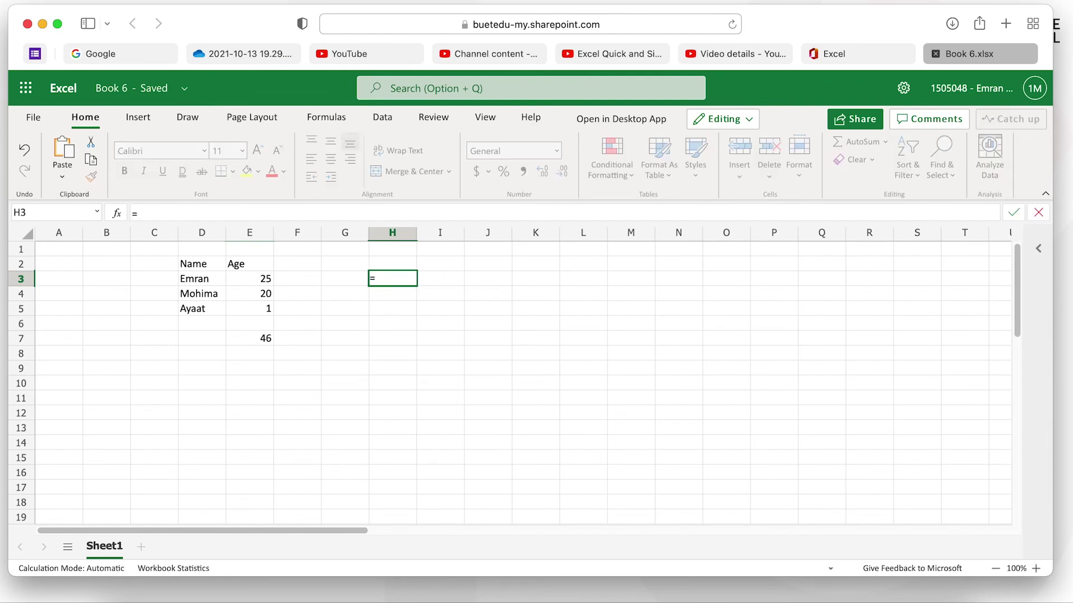
pyautogui.write('E3-E4')
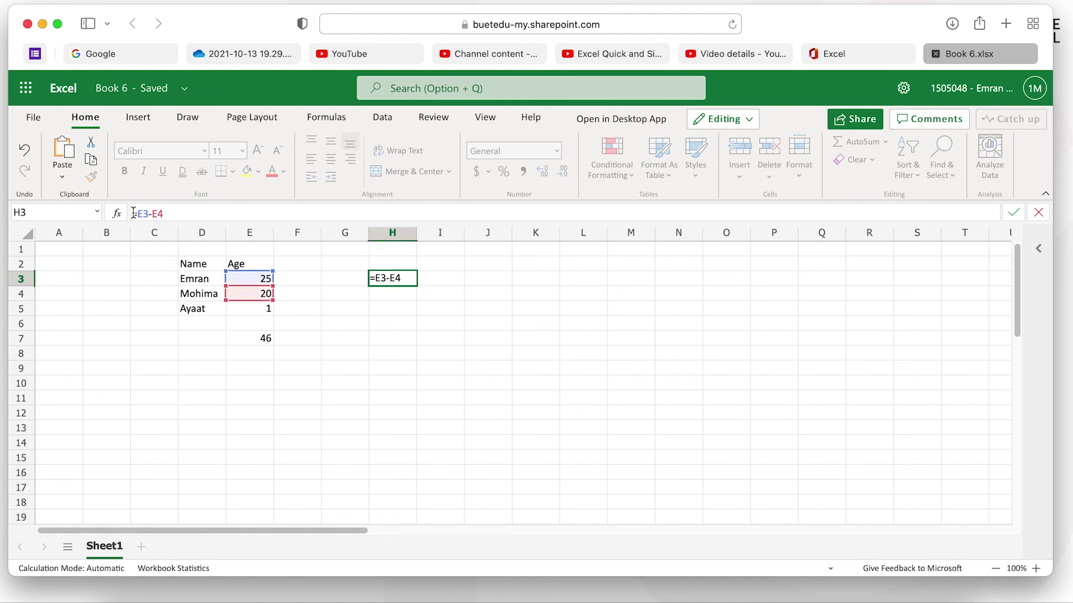
pyautogui.moveTo(133, 214); pyautogui.dragTo(136, 214)
pyautogui.click(175, 213)
pyautogui.press('Return')
pyautogui.click(403, 279)
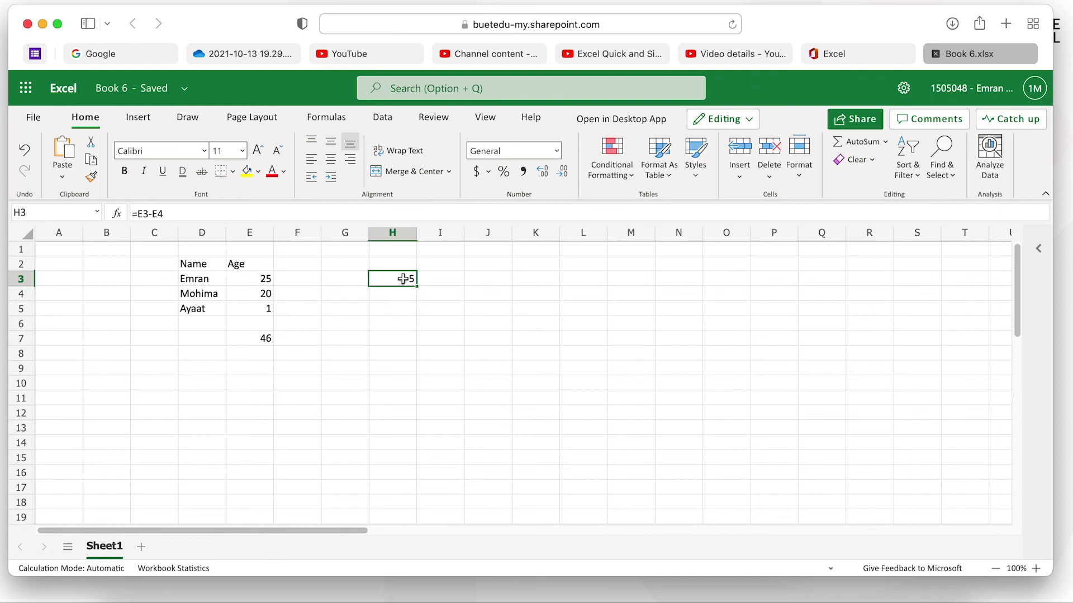
pyautogui.moveTo(312, 293); pyautogui.dragTo(463, 363)
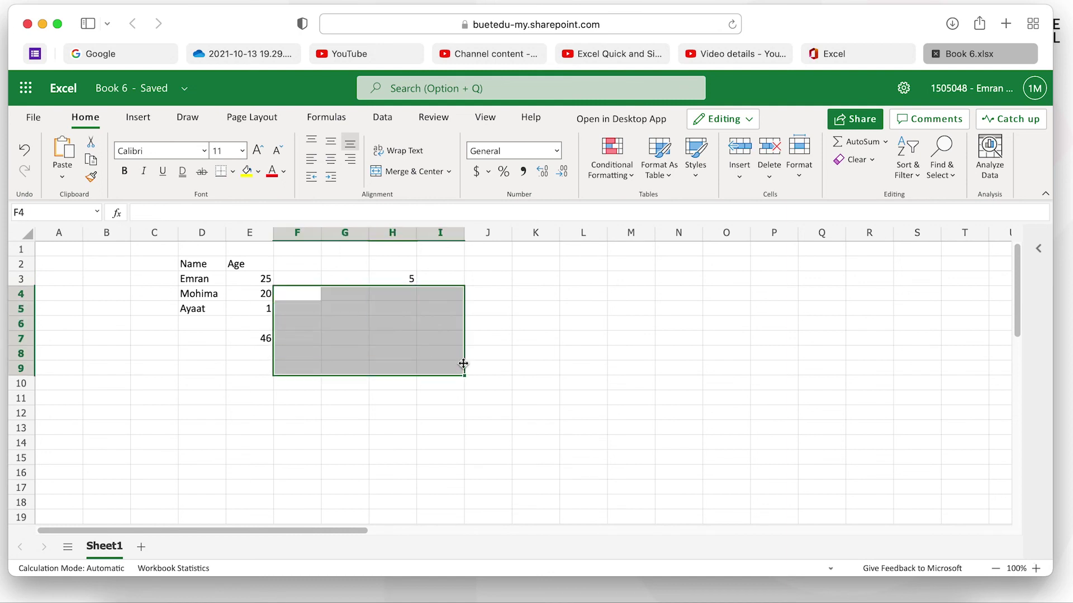
pyautogui.click(503, 354)
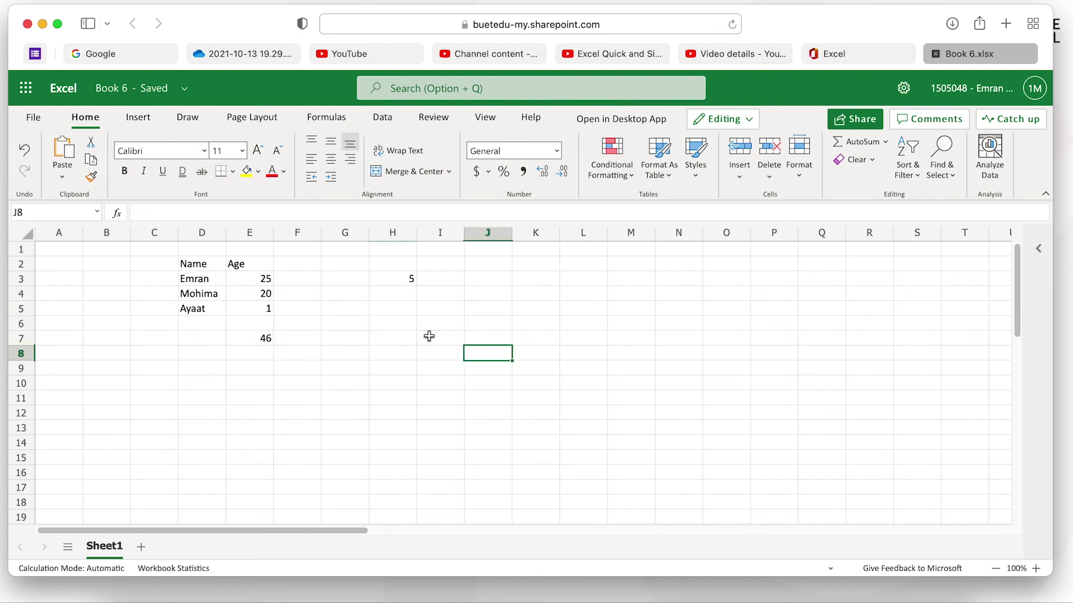